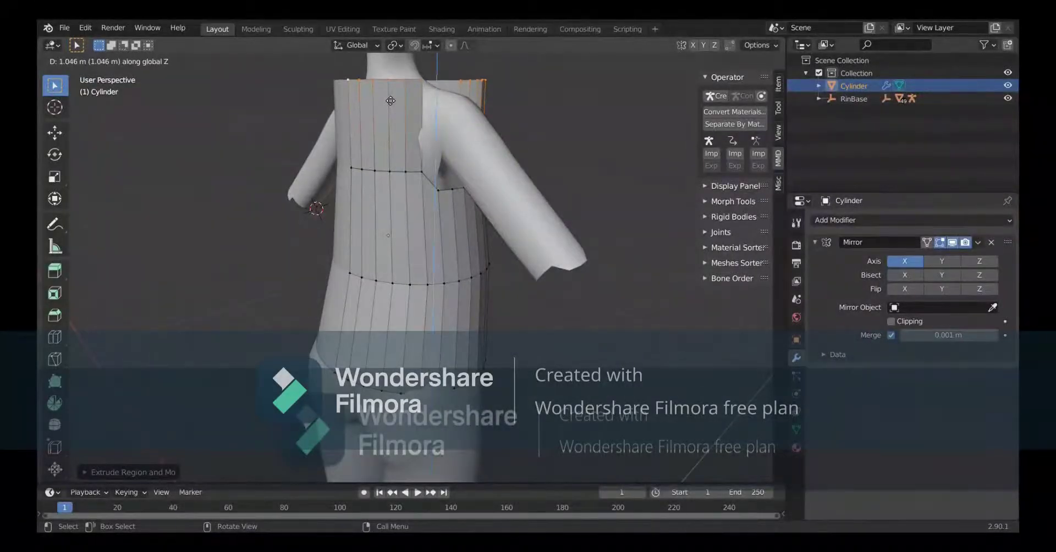
# Orbit the view around the finished jacket mesh
pyautogui.moveTo(553, 145); pyautogui.dragTo(244, 156, button='middle')
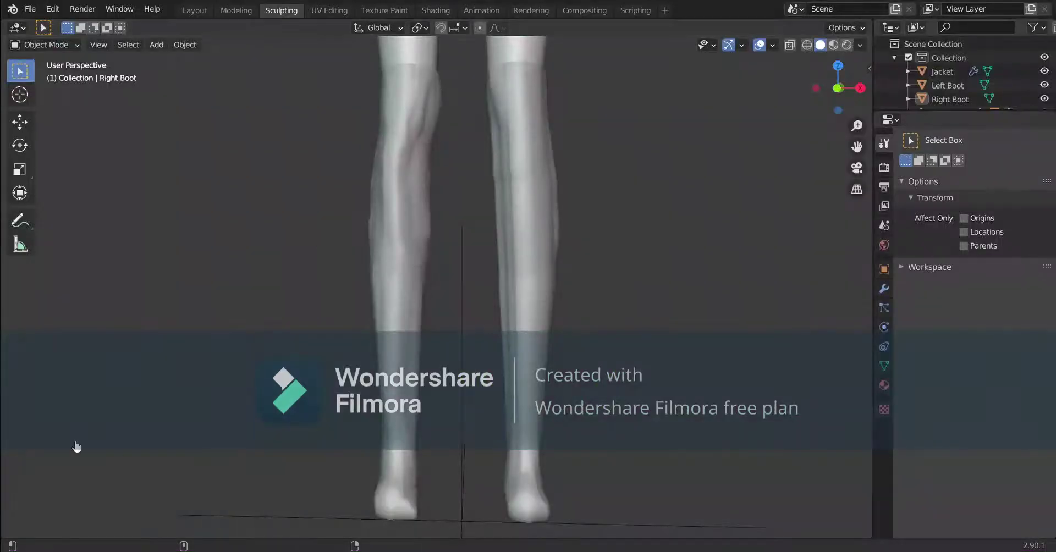
# Add a cylinder mesh and move it up to sit at the character's hips
pyautogui.click(156, 45)
pyautogui.moveTo(183, 65)
pyautogui.click(308, 119)
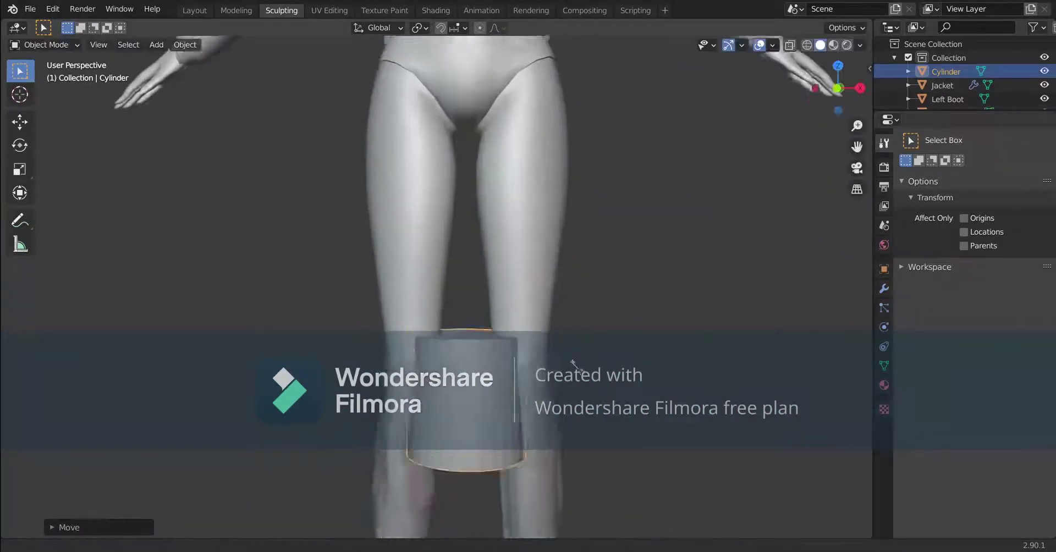
pyautogui.click(609, 262)
pyautogui.click(467, 278)
pyautogui.moveTo(467, 278)
pyautogui.mouseDown(button='middle')
pyautogui.moveTo(432, 235)
pyautogui.moveTo(403, 264)
pyautogui.moveTo(512, 205)
pyautogui.mouseUp(button='middle')
pyautogui.click(430, 232)
pyautogui.scroll(3, 435, 220)
# In Edit Mode, widen the cylinder sideways along X around the hips
pyautogui.press('Tab')
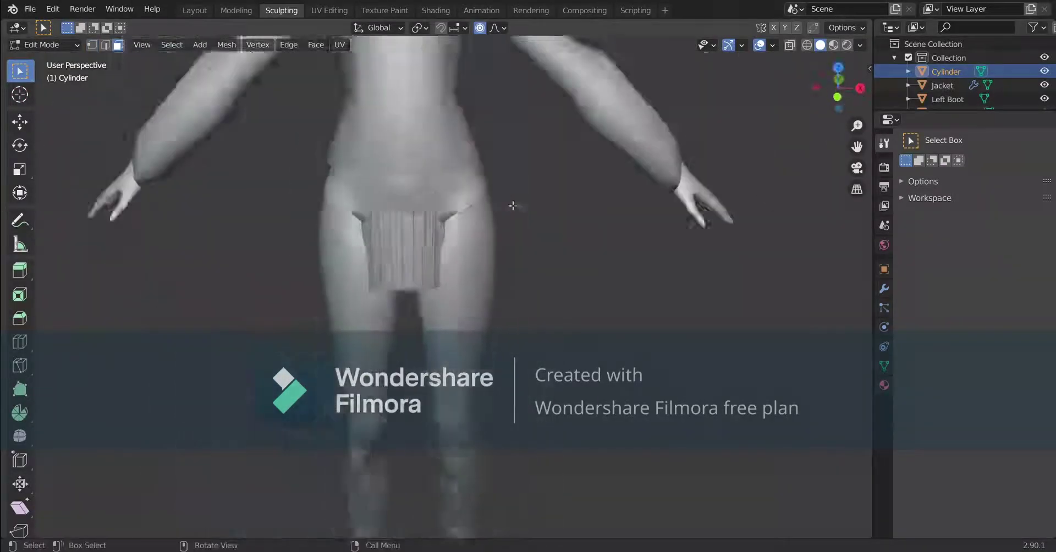
pyautogui.scroll(3, 777, 288)
pyautogui.hotkey('alt', 'z')
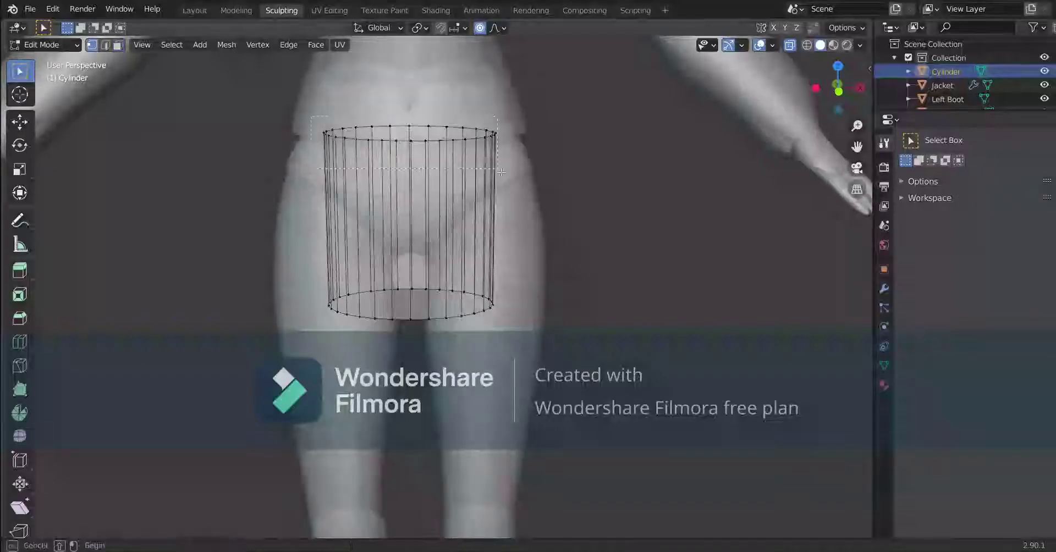
pyautogui.press('1')
pyautogui.hotkey('alt', 'z')
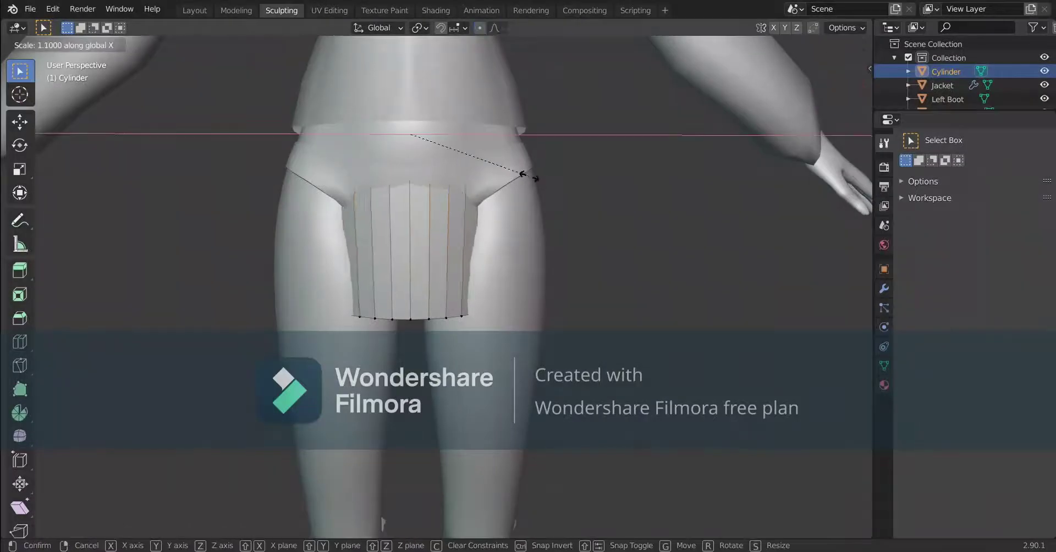
pyautogui.click(552, 182)
pyautogui.moveTo(552, 182); pyautogui.dragTo(544, 220, button='middle')
# Raise the cylinder's bottom ring along Z, scale the skirt, and return to Object Mode
pyautogui.hotkey('alt', 'z')
pyautogui.hotkey('alt', 'z')
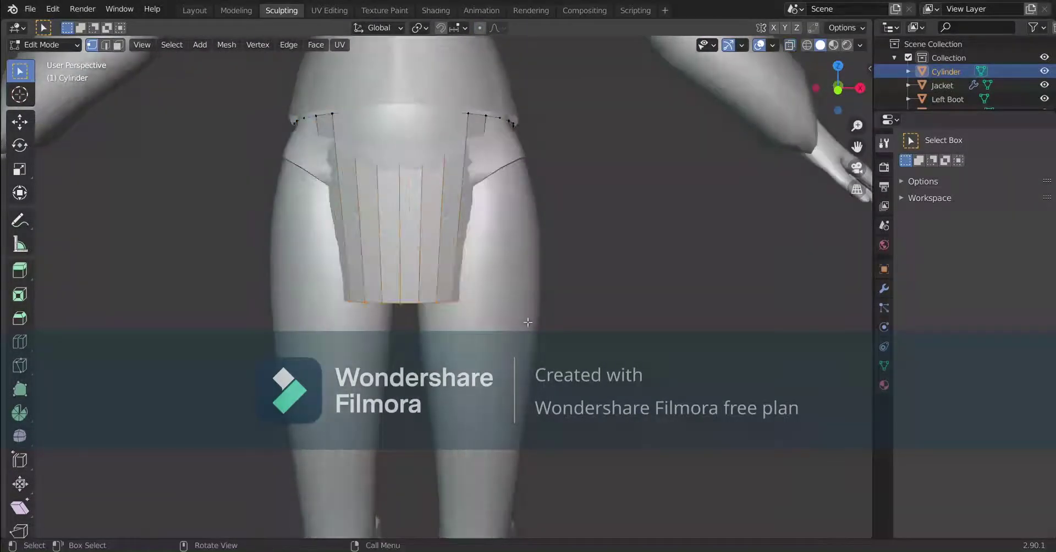
pyautogui.keyDown('alt'); pyautogui.click(410, 318); pyautogui.keyUp('alt')
pyautogui.press('g')
pyautogui.press('z')
pyautogui.click(518, 341)
pyautogui.scroll(-1, 518, 341)
pyautogui.click(557, 335)
pyautogui.moveTo(557, 335)
pyautogui.mouseDown(button='middle')
pyautogui.moveTo(527, 226)
pyautogui.moveTo(540, 297)
pyautogui.moveTo(509, 314)
pyautogui.mouseUp(button='middle')
pyautogui.click(559, 313)
pyautogui.press('Tab')
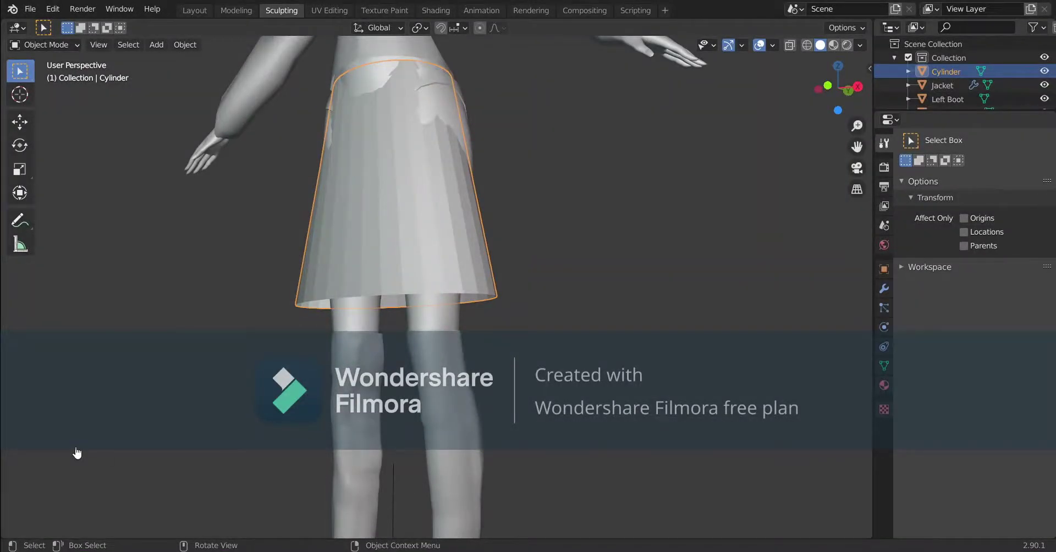
# Scale the skirt's bottom ring outward so the hem flares
pyautogui.moveTo(77, 454)
pyautogui.mouseDown(button='middle')
pyautogui.moveTo(447, 212)
pyautogui.moveTo(539, 191)
pyautogui.mouseUp(button='middle')
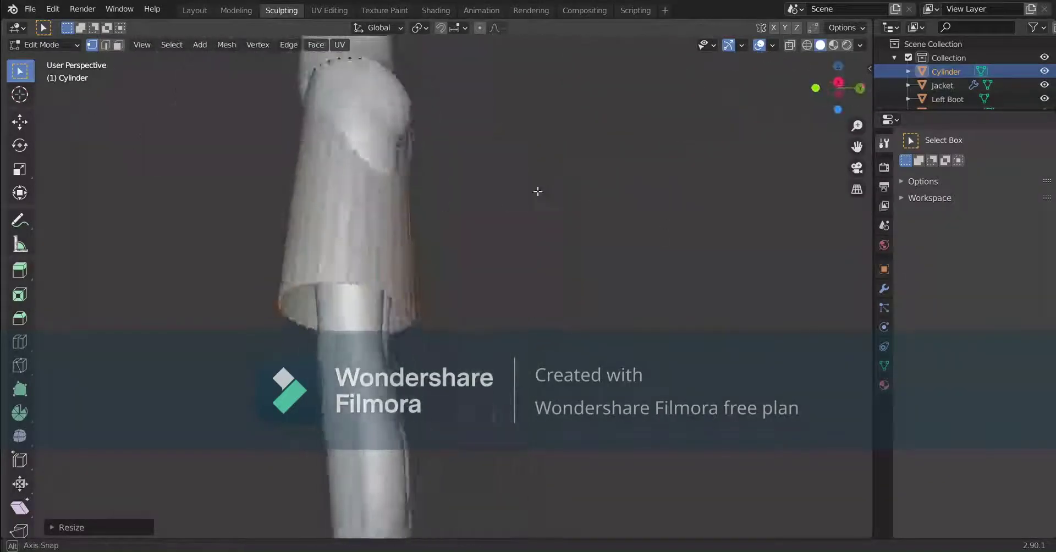
pyautogui.click(465, 298)
pyautogui.moveTo(465, 297)
pyautogui.mouseDown(button='middle')
pyautogui.moveTo(269, 277)
pyautogui.moveTo(594, 284)
pyautogui.moveTo(454, 390)
pyautogui.mouseUp(button='middle')
pyautogui.scroll(-3, 385, 286)
pyautogui.scroll(2, 454, 389)
# Add a Ctrl+R edge loop cut around the skirt
pyautogui.hotkey('ctrl', 'r')
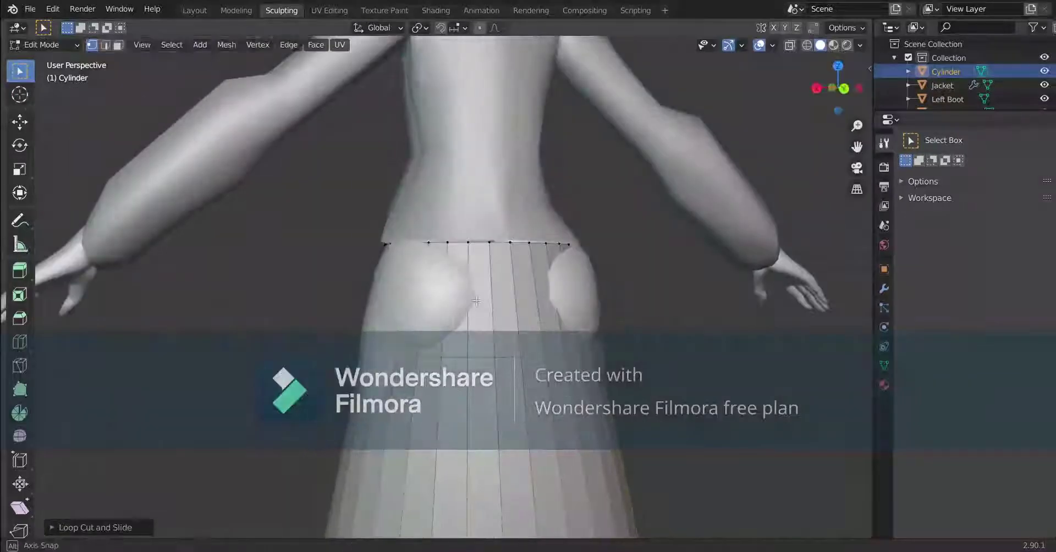
pyautogui.scroll(1, 478, 307)
pyautogui.moveTo(476, 301)
pyautogui.mouseDown(button='middle')
pyautogui.moveTo(646, 283)
pyautogui.moveTo(456, 308)
pyautogui.mouseUp(button='middle')
pyautogui.scroll(-3, 457, 308)
pyautogui.scroll(2, 470, 324)
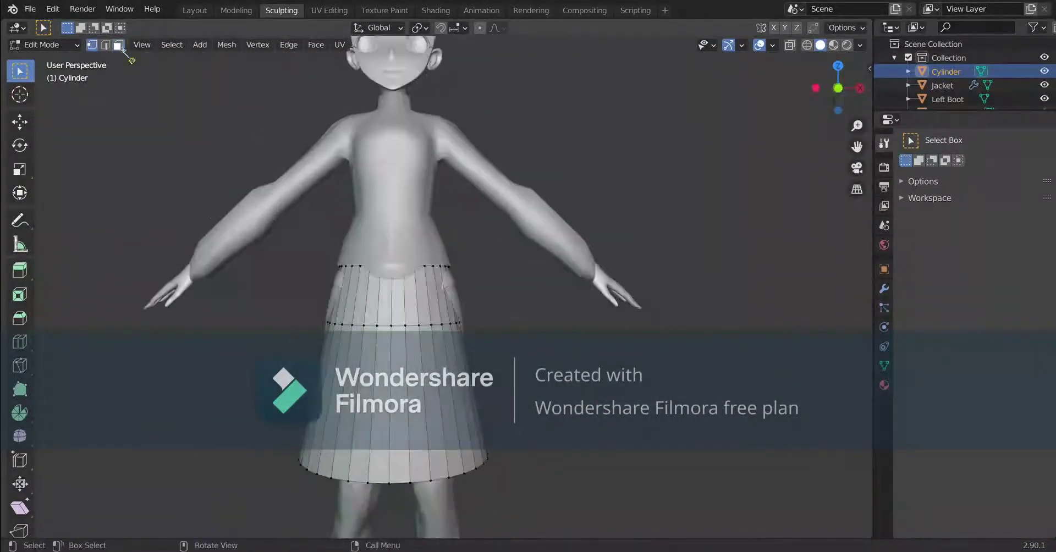
# Delete the skirt's left half, selecting its faces in X-ray
pyautogui.click(119, 47)
pyautogui.hotkey('alt', 'z')
pyautogui.moveTo(291, 201); pyautogui.dragTo(294, 212, button='middle')
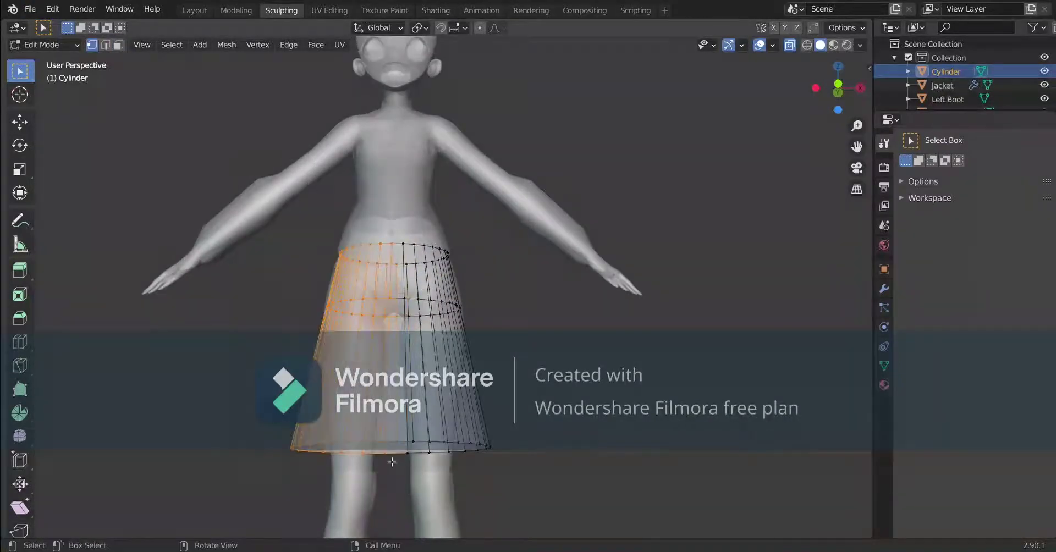
pyautogui.press('x')
pyautogui.press('f')
pyautogui.press('a')
# Add a Mirror modifier to rebuild the skirt from its remaining half
pyautogui.click(884, 288)
pyautogui.click(974, 140)
pyautogui.click(774, 279)
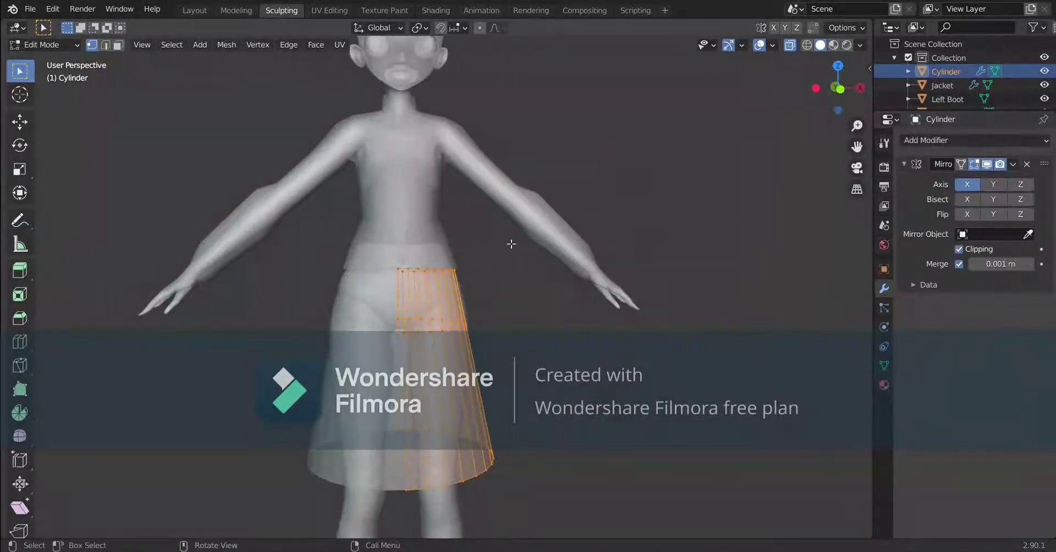
pyautogui.scroll(3, 511, 244)
pyautogui.moveTo(512, 244); pyautogui.dragTo(446, 232, button='middle')
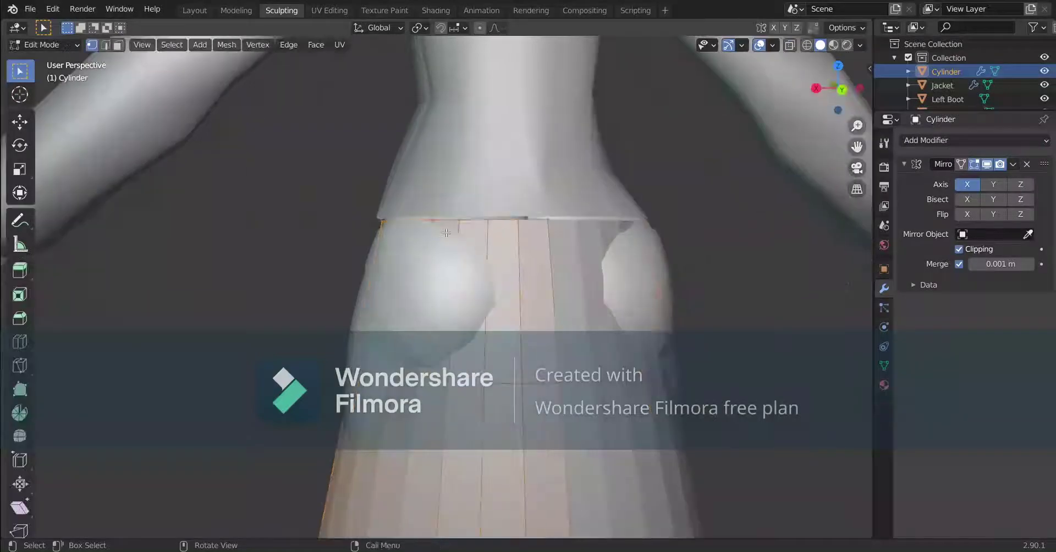
# With proportional editing, push the skirt's upper vertices out over the hip and buttocks
pyautogui.press('o')
pyautogui.press('g')
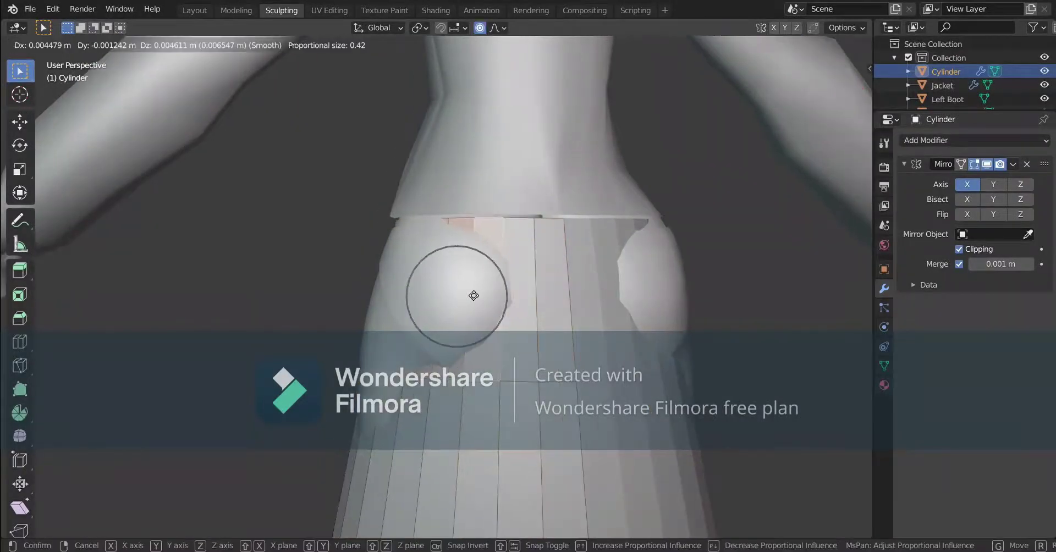
pyautogui.click(477, 295)
pyautogui.moveTo(476, 295); pyautogui.dragTo(385, 278, button='middle')
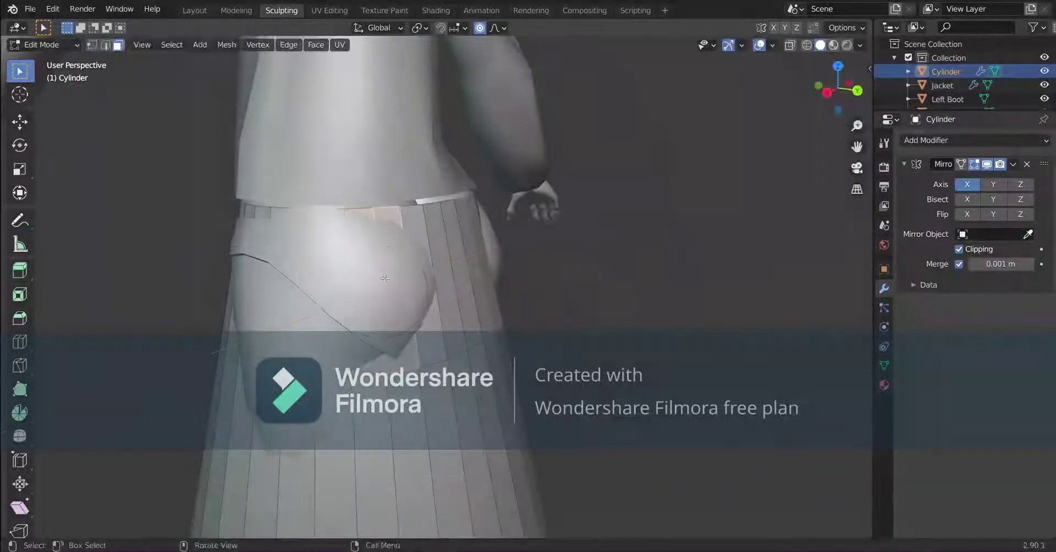
pyautogui.click(376, 281)
pyautogui.scroll(3, 375, 281)
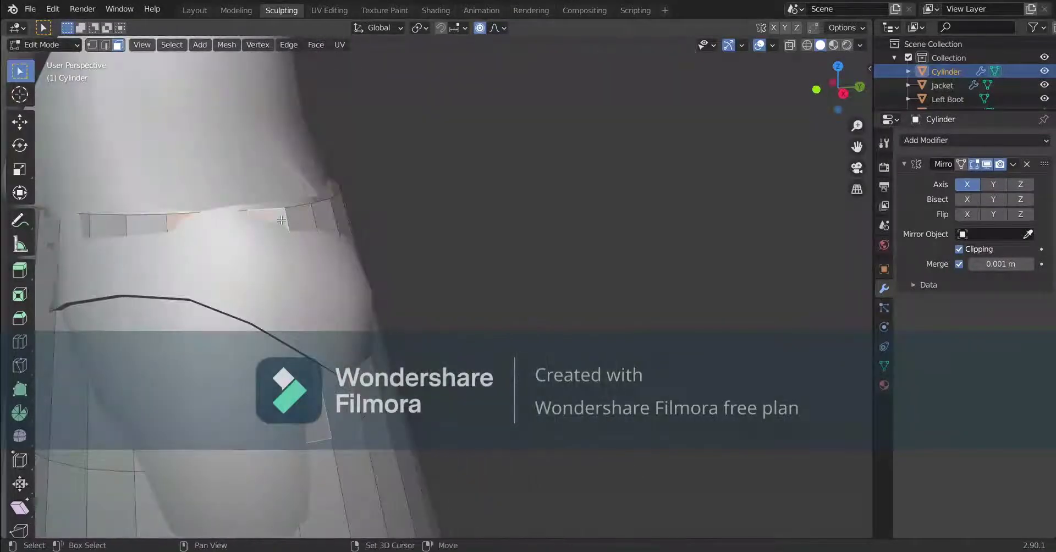
pyautogui.moveTo(376, 281)
pyautogui.mouseDown(button='middle')
pyautogui.moveTo(232, 345)
pyautogui.moveTo(191, 246)
pyautogui.mouseUp(button='middle')
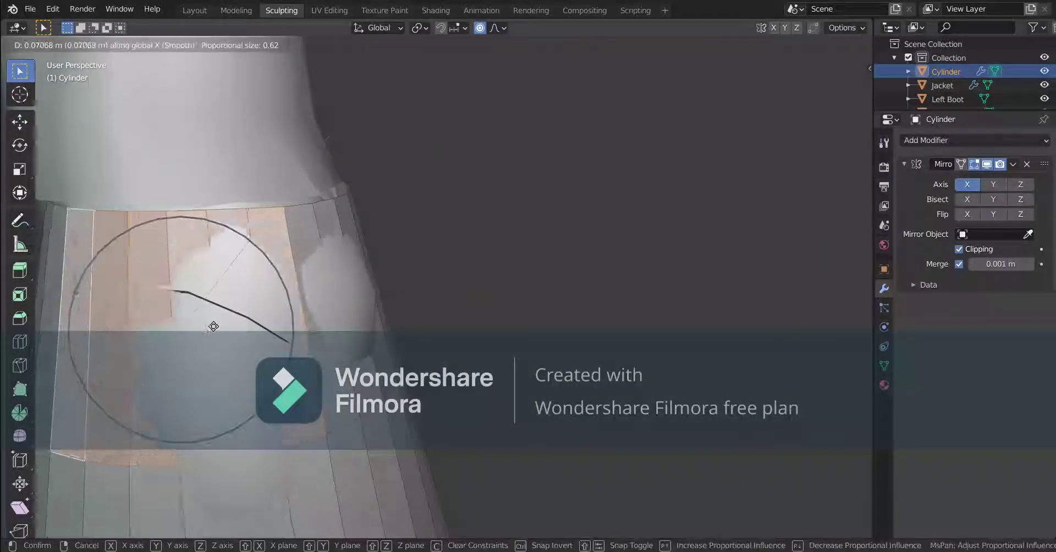
pyautogui.click(213, 326)
pyautogui.moveTo(213, 325)
pyautogui.mouseDown(button='middle')
pyautogui.moveTo(234, 338)
pyautogui.moveTo(248, 278)
pyautogui.moveTo(271, 255)
pyautogui.moveTo(361, 59)
pyautogui.moveTo(501, 111)
pyautogui.mouseUp(button='middle')
pyautogui.click(229, 307)
pyautogui.click(361, 120)
pyautogui.moveTo(361, 120)
pyautogui.mouseDown(button='middle')
pyautogui.moveTo(517, 137)
pyautogui.moveTo(261, 316)
pyautogui.mouseUp(button='middle')
# Edge-slide a loop and shift hip vertices along X so the body stops poking through
pyautogui.press('g')
pyautogui.press('g')
pyautogui.moveTo(222, 357); pyautogui.dragTo(236, 283, button='middle')
pyautogui.click(279, 277)
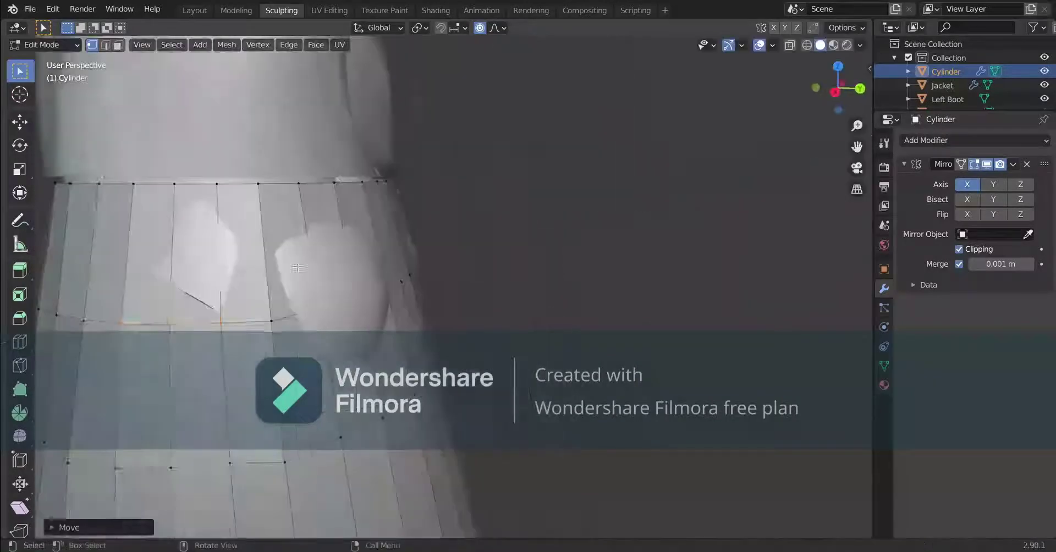
pyautogui.click(309, 289)
pyautogui.moveTo(309, 290)
pyautogui.mouseDown(button='middle')
pyautogui.moveTo(389, 255)
pyautogui.moveTo(210, 276)
pyautogui.moveTo(318, 296)
pyautogui.mouseUp(button='middle')
pyautogui.press('g')
pyautogui.press('x')
pyautogui.click(389, 254)
pyautogui.click(210, 277)
pyautogui.click(211, 277)
pyautogui.scroll(-5, 275, 286)
pyautogui.scroll(5, 275, 286)
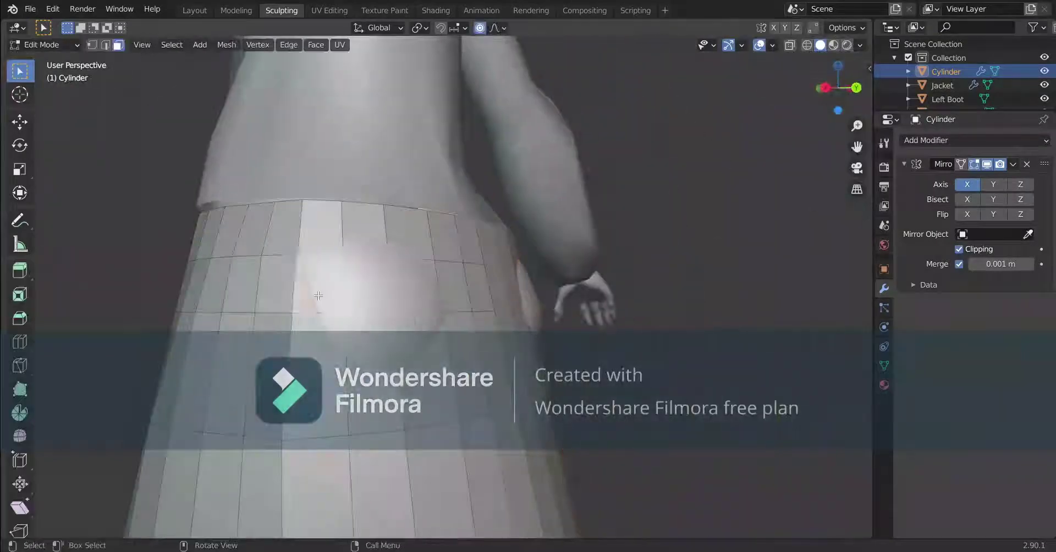
# Proportionally move skirt vertices to tighten the top toward the hips
pyautogui.moveTo(382, 388); pyautogui.dragTo(480, 372, button='middle')
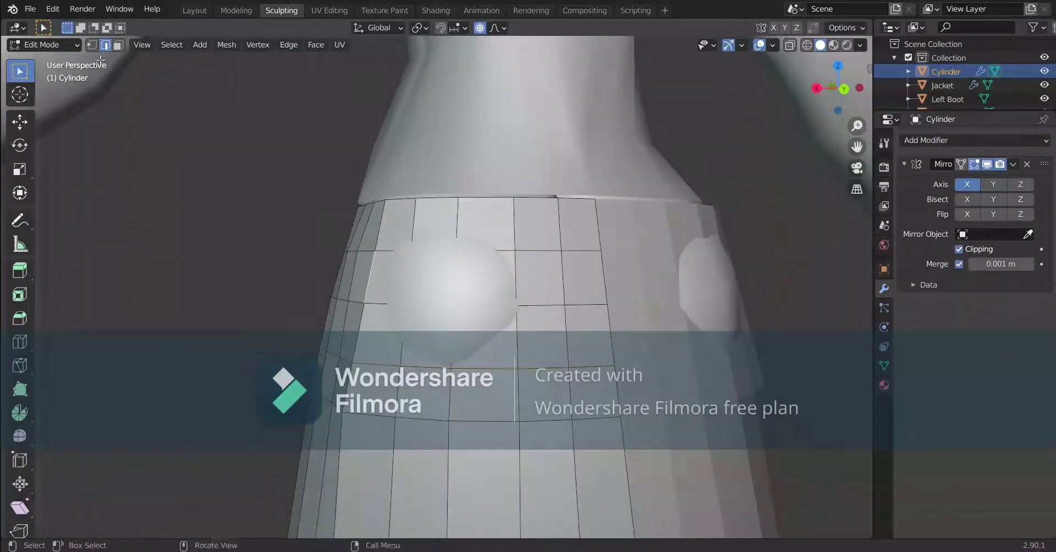
pyautogui.moveTo(505, 300)
pyautogui.mouseDown(button='middle')
pyautogui.moveTo(508, 312)
pyautogui.moveTo(539, 323)
pyautogui.moveTo(607, 325)
pyautogui.mouseUp(button='middle')
pyautogui.press('g')
pyautogui.click(508, 312)
pyautogui.click(474, 321)
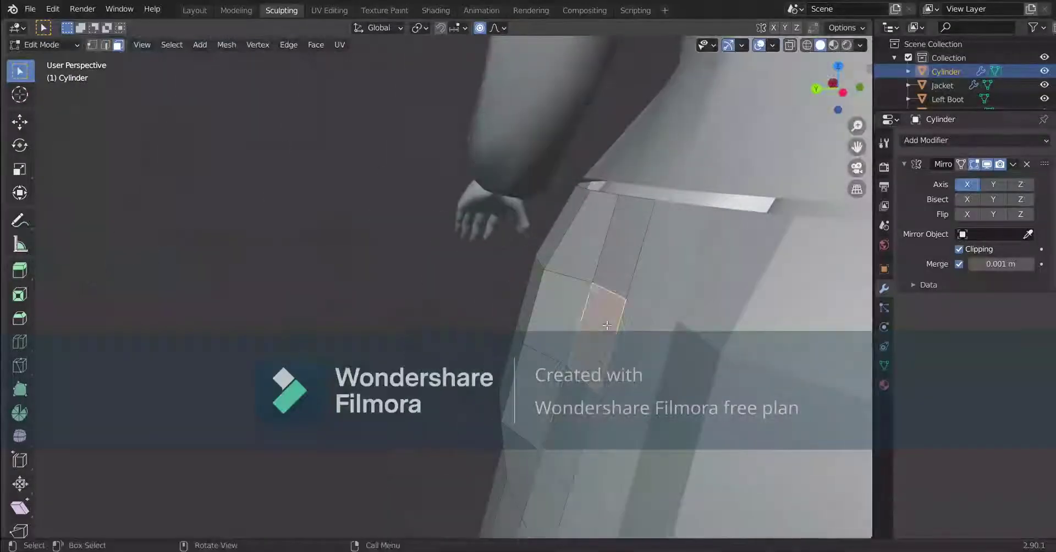
pyautogui.click(590, 372)
pyautogui.moveTo(590, 371); pyautogui.dragTo(448, 295, button='middle')
# Reshape the skirt's side with two more soft-falloff moves, then return to Object Mode
pyautogui.moveTo(514, 396); pyautogui.dragTo(387, 351, button='middle')
pyautogui.press('g')
pyautogui.click(474, 379)
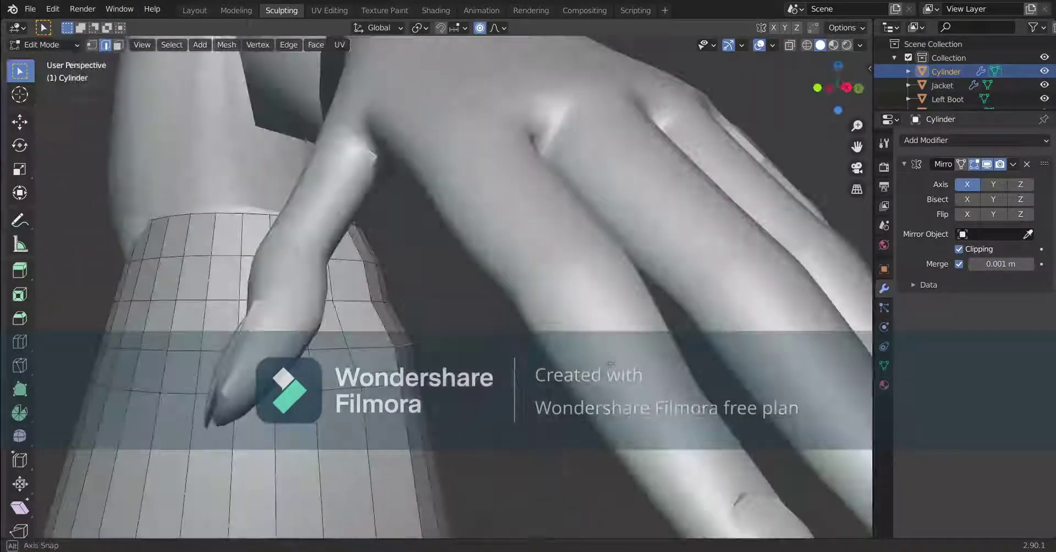
pyautogui.press('g')
pyautogui.click(425, 344)
pyautogui.moveTo(424, 343); pyautogui.dragTo(488, 325, button='middle')
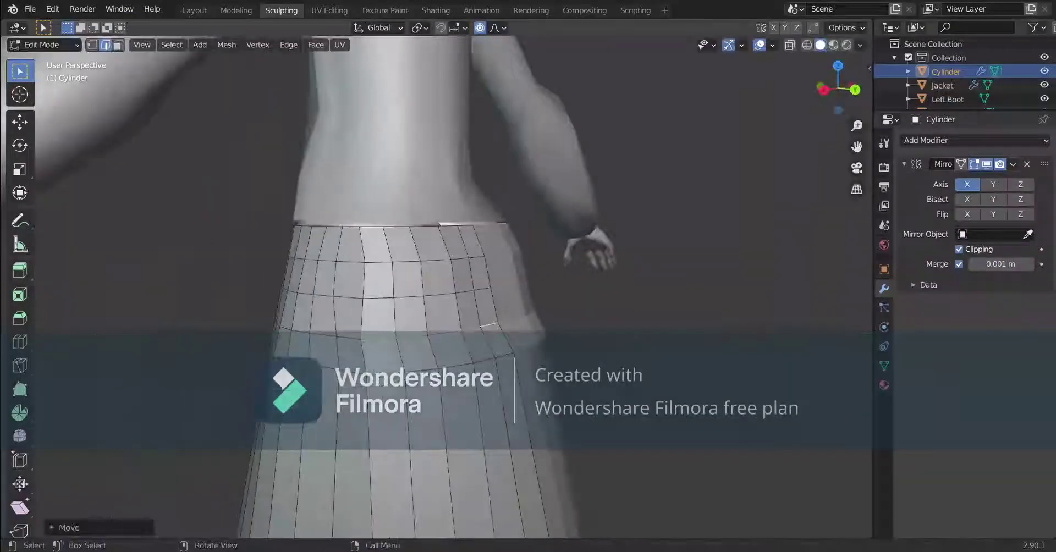
pyautogui.moveTo(484, 370)
pyautogui.mouseDown(button='middle')
pyautogui.moveTo(418, 330)
pyautogui.moveTo(684, 343)
pyautogui.mouseUp(button='middle')
pyautogui.press('Tab')
pyautogui.press('Tab')
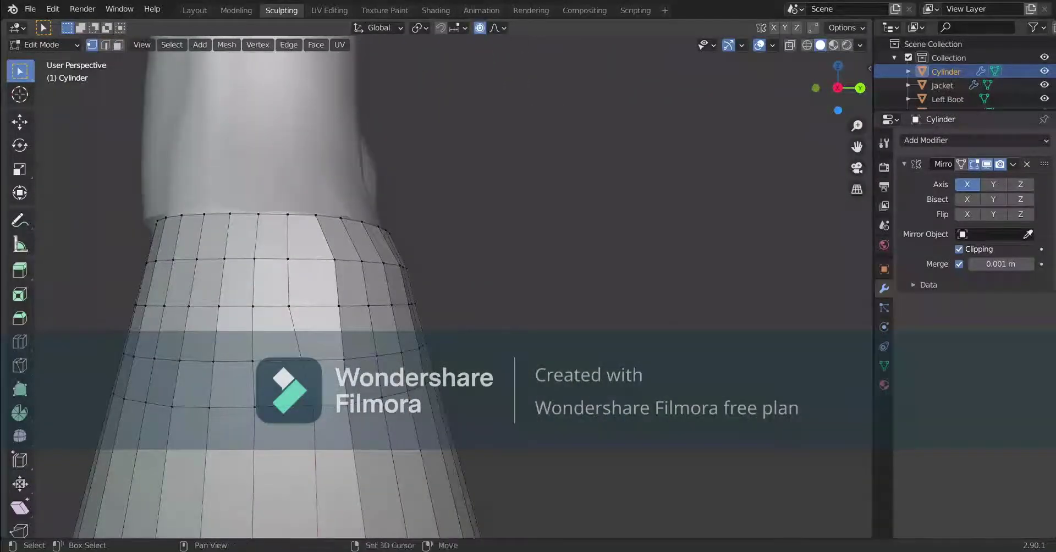
# Orbit around to a front view to inspect the whole skirt
pyautogui.moveTo(496, 329)
pyautogui.mouseDown(button='middle')
pyautogui.moveTo(490, 361)
pyautogui.moveTo(403, 286)
pyautogui.moveTo(435, 323)
pyautogui.mouseUp(button='middle')
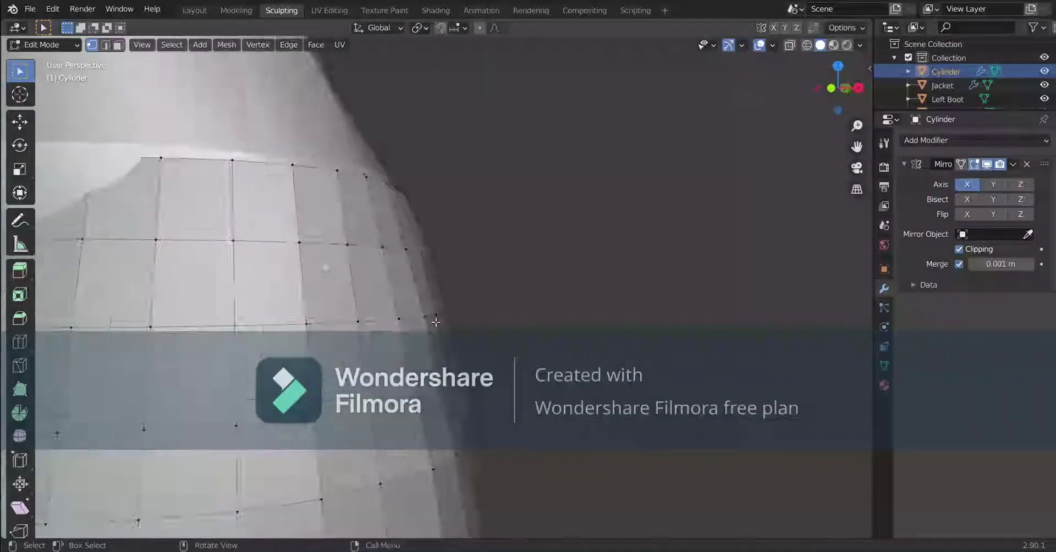
pyautogui.press('Tab')
pyautogui.scroll(-5, 568, 435)
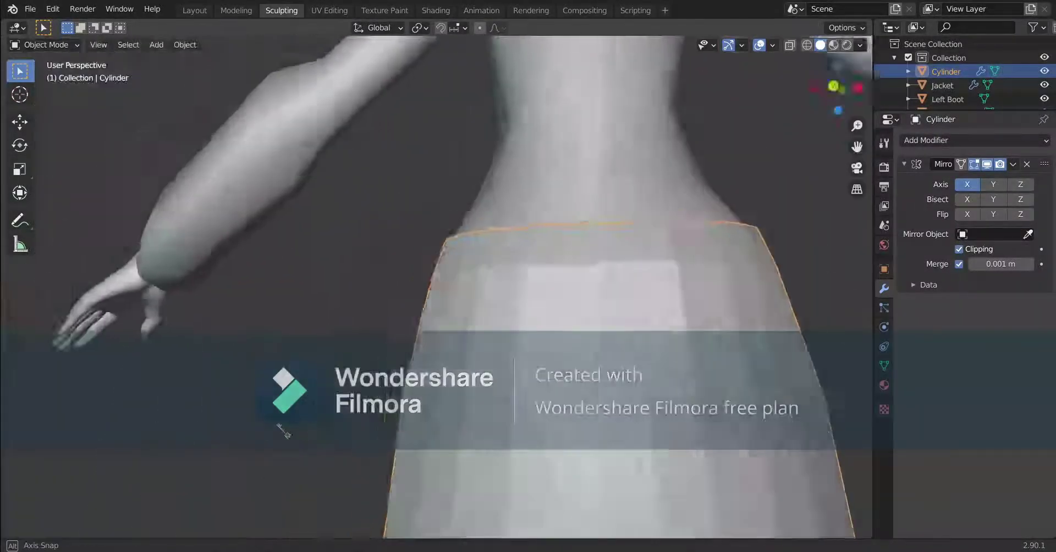
pyautogui.moveTo(568, 436)
pyautogui.mouseDown(button='middle')
pyautogui.moveTo(330, 302)
pyautogui.moveTo(552, 291)
pyautogui.moveTo(392, 245)
pyautogui.moveTo(243, 130)
pyautogui.mouseUp(button='middle')
pyautogui.scroll(5, 552, 292)
# Move the skirt's top vertices in to sit snugly at the waist, checking from side and low angles
pyautogui.press('Tab')
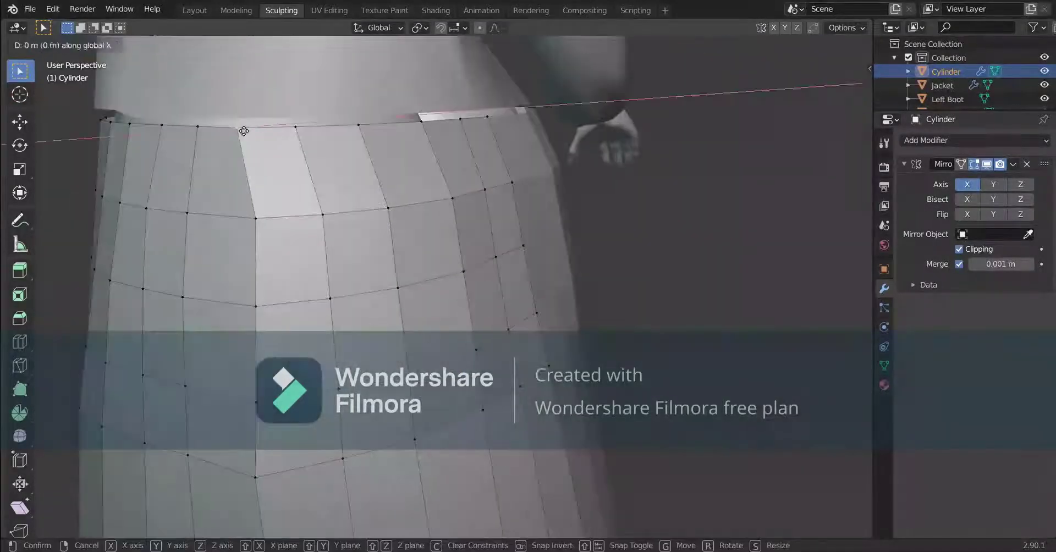
pyautogui.press('g')
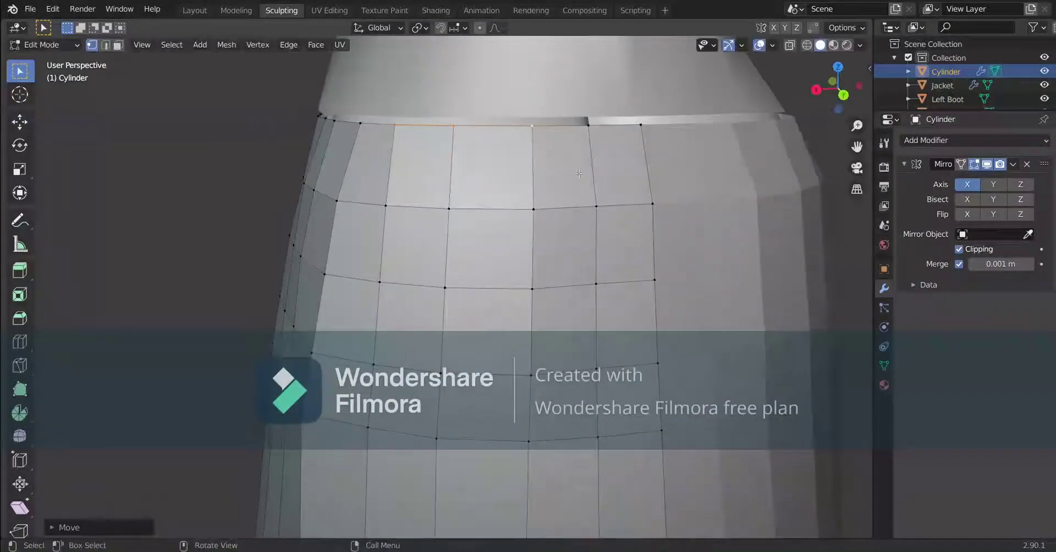
pyautogui.moveTo(579, 174)
pyautogui.mouseDown(button='middle')
pyautogui.moveTo(377, 229)
pyautogui.moveTo(286, 337)
pyautogui.mouseUp(button='middle')
pyautogui.press('Tab')
pyautogui.scroll(-5, 378, 229)
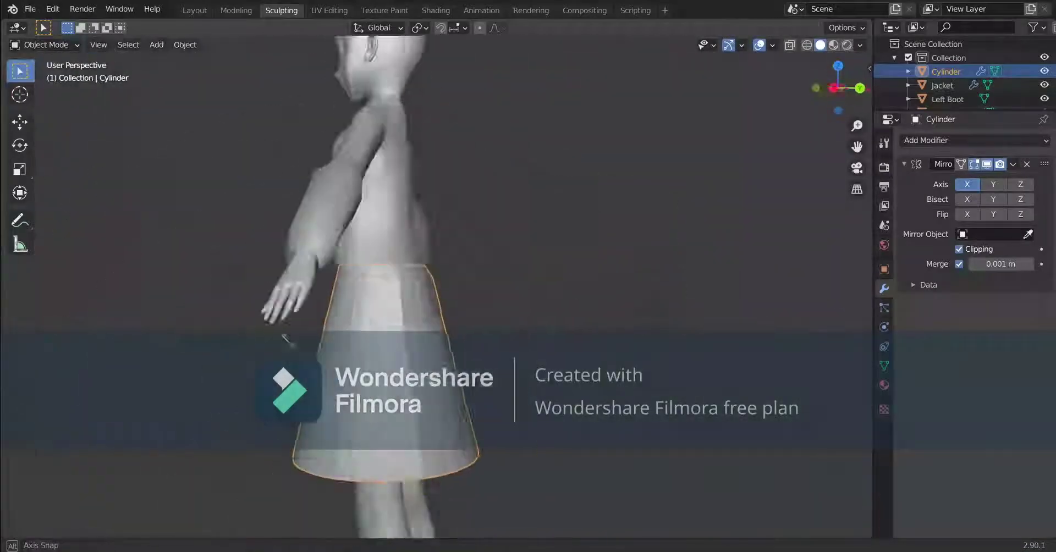
pyautogui.scroll(5, 455, 332)
pyautogui.moveTo(455, 332); pyautogui.dragTo(388, 384, button='middle')
pyautogui.press('Tab')
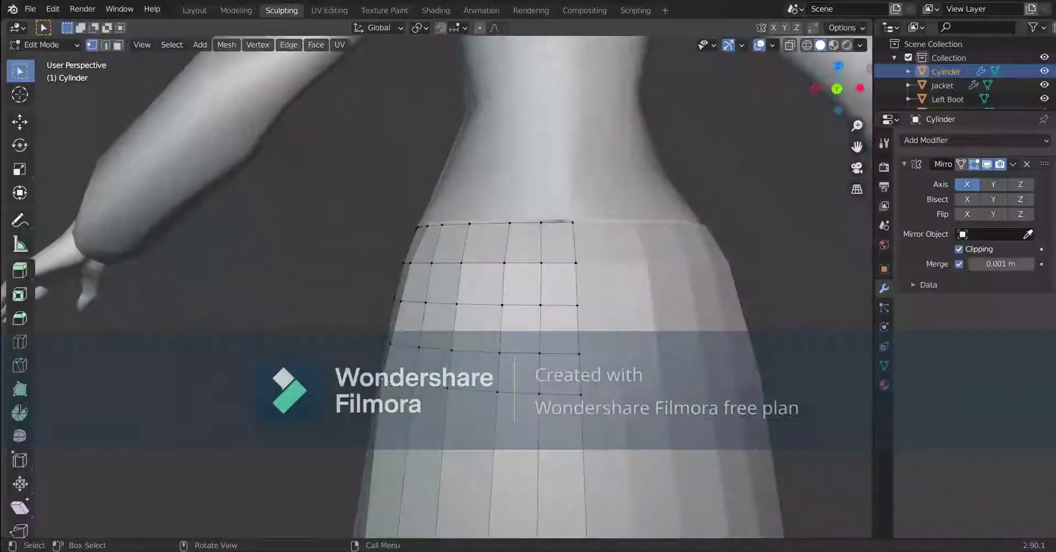
pyautogui.moveTo(436, 273)
pyautogui.mouseDown(button='middle')
pyautogui.moveTo(435, 391)
pyautogui.moveTo(419, 341)
pyautogui.moveTo(447, 284)
pyautogui.moveTo(498, 267)
pyautogui.moveTo(700, 288)
pyautogui.moveTo(710, 339)
pyautogui.mouseUp(button='middle')
pyautogui.press('Escape')
pyautogui.press('Tab')
pyautogui.press('Tab')
pyautogui.press('Tab')
pyautogui.press('Tab')
pyautogui.press('Tab')
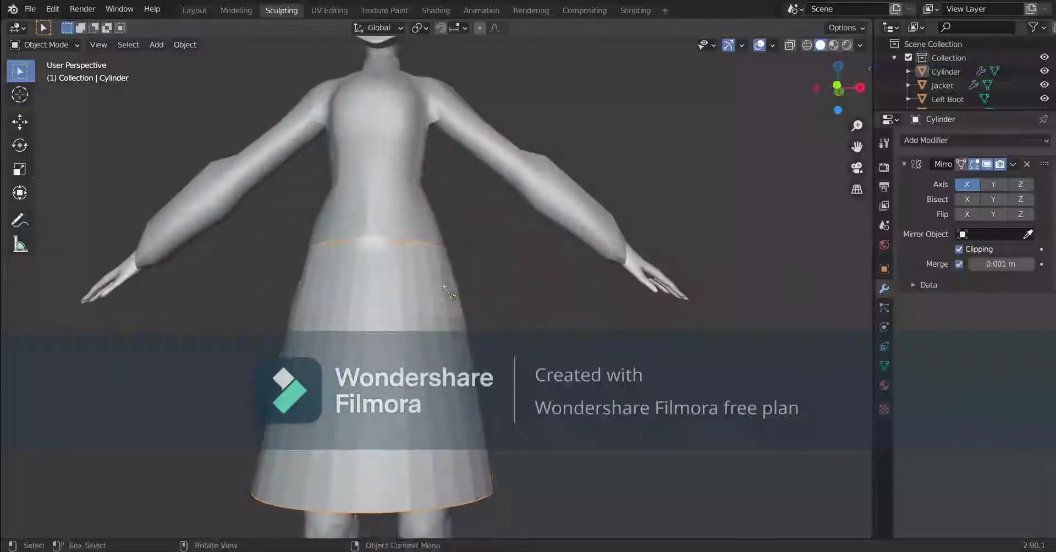
# Add a Subdivision Surface modifier to the skirt
pyautogui.click(974, 140)
pyautogui.click(771, 429)
pyautogui.moveTo(566, 359); pyautogui.dragTo(354, 265, button='middle')
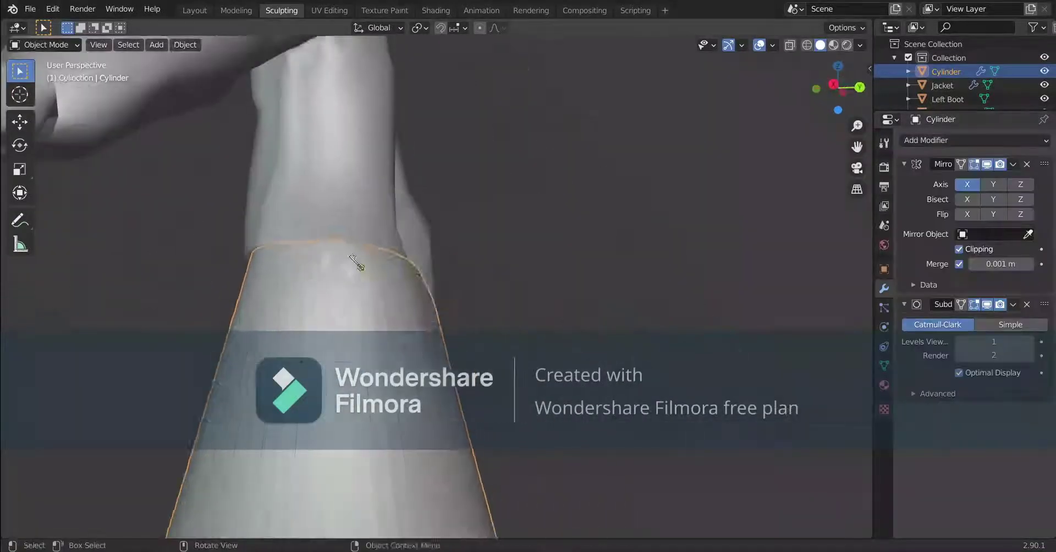
# Inspect the subdivided skirt's new waist loops in Edit Mode from both sides
pyautogui.press('Tab')
pyautogui.press('Tab')
pyautogui.moveTo(294, 276); pyautogui.dragTo(531, 337, button='middle')
pyautogui.scroll(-3, 531, 293)
pyautogui.scroll(5, 472, 284)
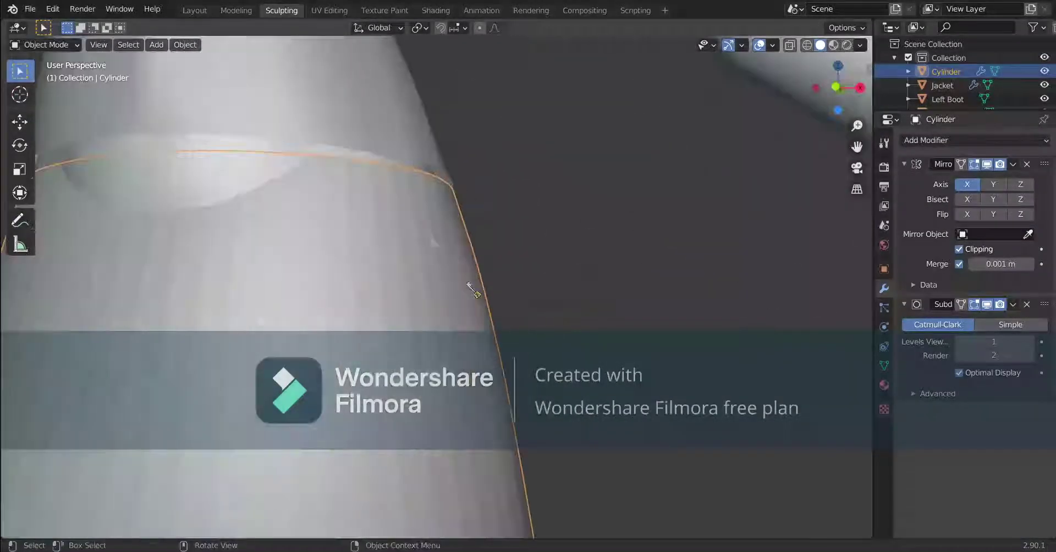
pyautogui.scroll(-5, 472, 290)
# Check the waist vertices tucked under the torso from side and front, cancelling a stray move
pyautogui.press('Tab')
pyautogui.scroll(2, 469, 285)
pyautogui.moveTo(468, 284); pyautogui.dragTo(320, 313, button='middle')
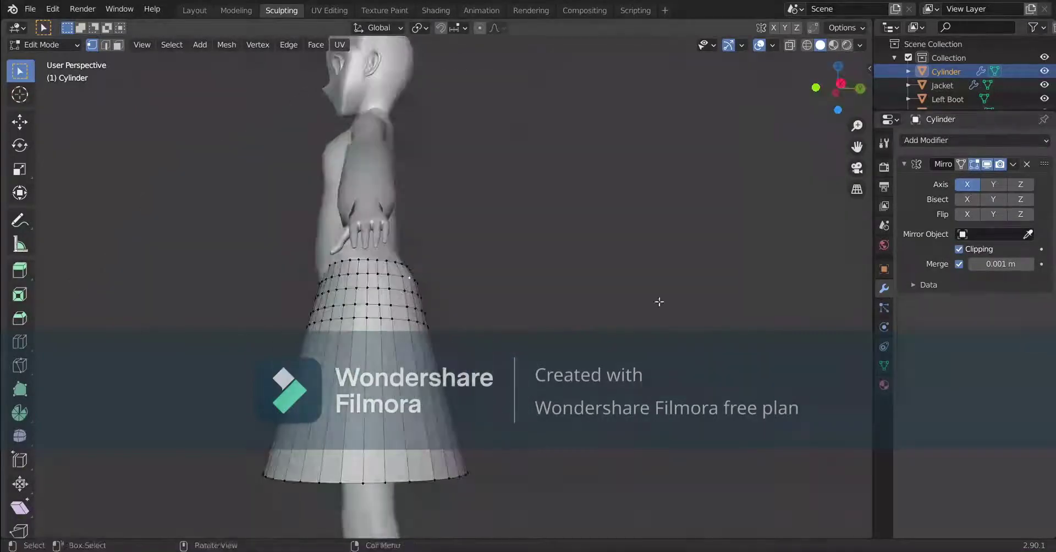
pyautogui.press('Tab')
pyautogui.moveTo(659, 302); pyautogui.dragTo(538, 271, button='middle')
pyautogui.scroll(3, 353, 288)
pyautogui.press('Tab')
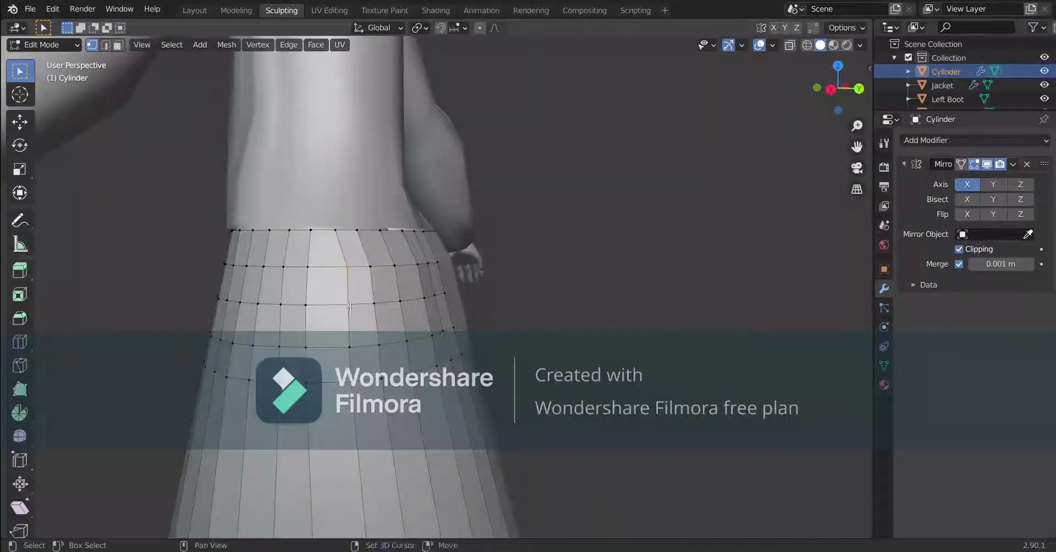
pyautogui.scroll(-3, 350, 306)
pyautogui.rightClick(476, 422)
pyautogui.scroll(3, 475, 422)
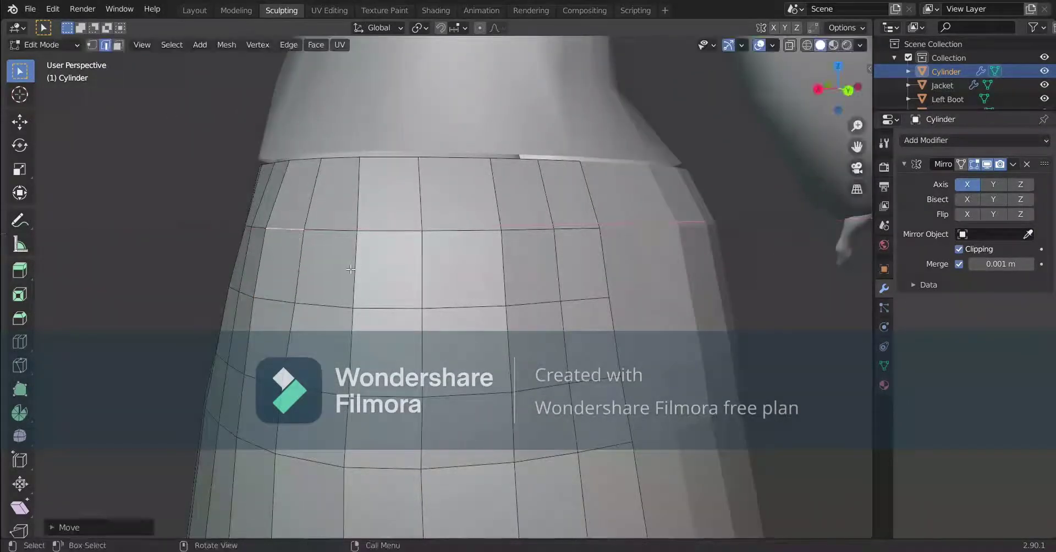
pyautogui.scroll(-4, 351, 269)
pyautogui.moveTo(474, 300)
pyautogui.mouseDown(button='middle')
pyautogui.moveTo(488, 309)
pyautogui.moveTo(425, 294)
pyautogui.moveTo(412, 351)
pyautogui.moveTo(257, 322)
pyautogui.moveTo(208, 361)
pyautogui.mouseUp(button='middle')
pyautogui.scroll(3, 425, 295)
# Select alternating hem vertices of the skirt and scale them outward into pleats
pyautogui.moveTo(188, 481); pyautogui.dragTo(285, 345, button='middle')
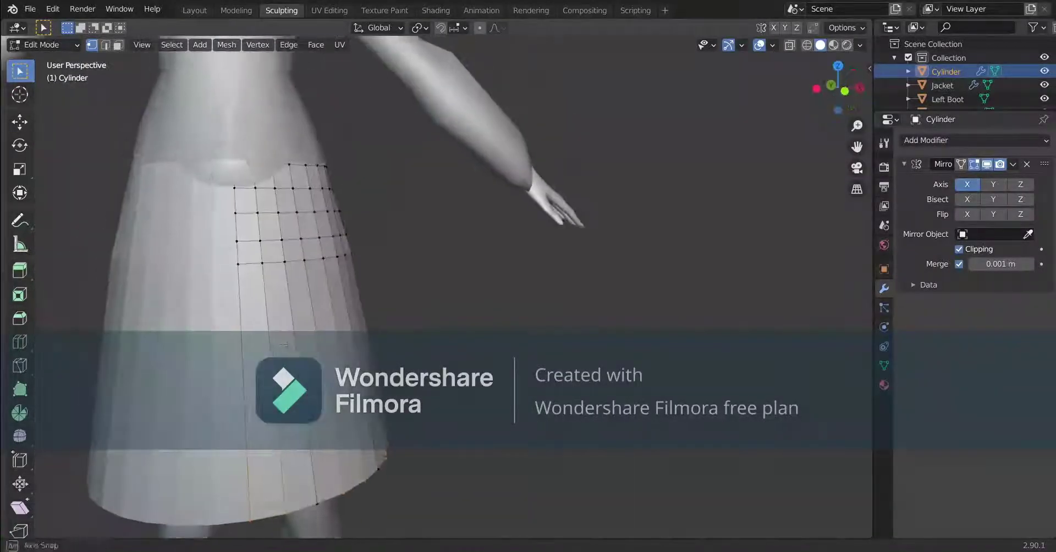
pyautogui.click(291, 342)
pyautogui.moveTo(480, 359)
pyautogui.mouseDown(button='middle')
pyautogui.moveTo(495, 308)
pyautogui.moveTo(593, 277)
pyautogui.moveTo(266, 209)
pyautogui.mouseUp(button='middle')
pyautogui.press('Tab')
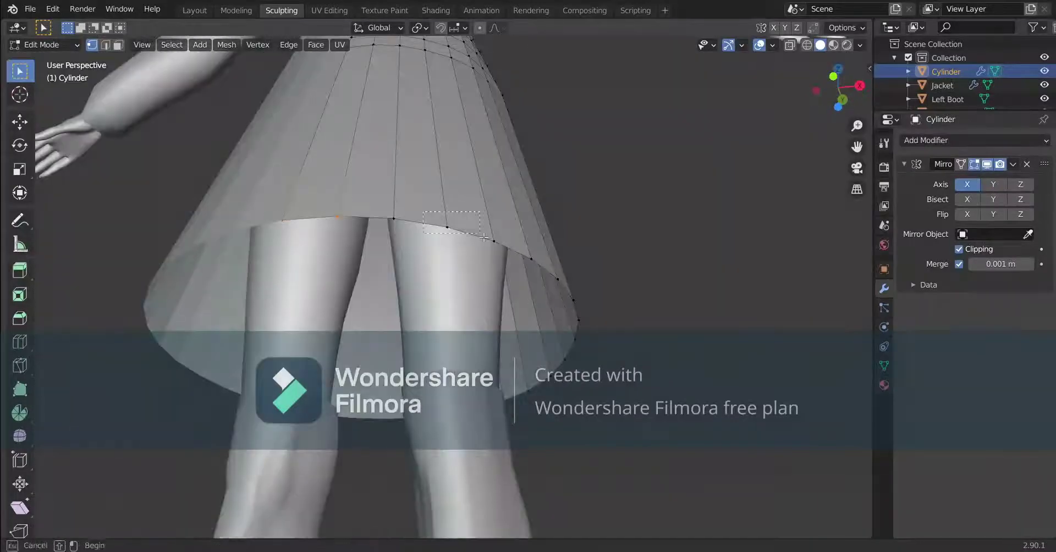
pyautogui.moveTo(484, 238); pyautogui.dragTo(592, 292, button='middle')
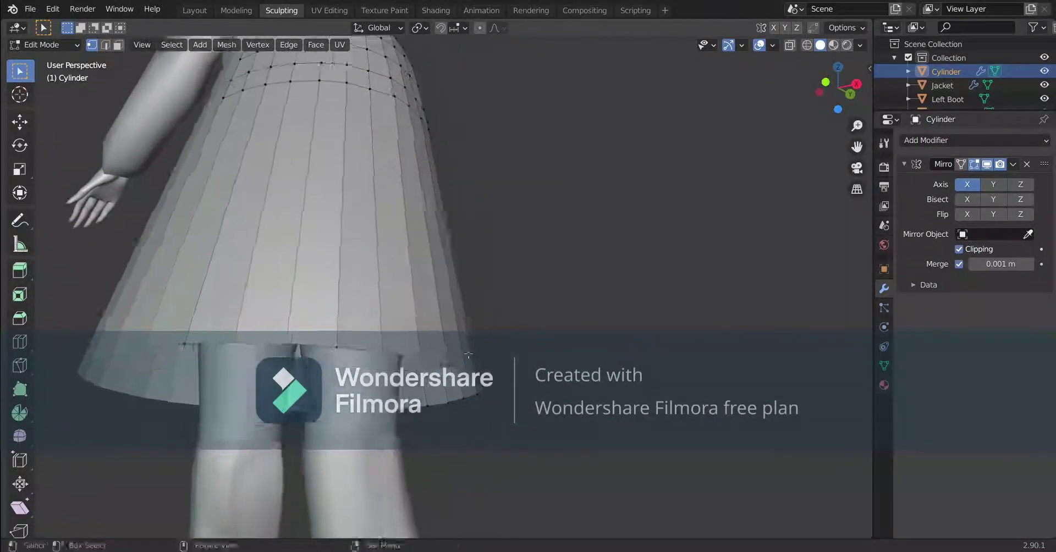
pyautogui.moveTo(186, 396); pyautogui.dragTo(308, 237, button='middle')
pyautogui.press('s')
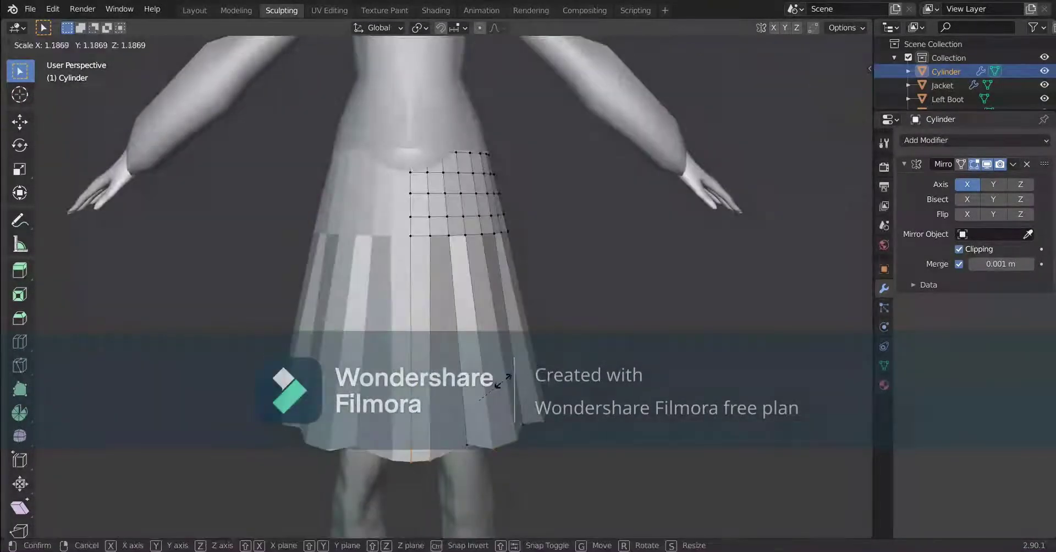
pyautogui.press('Tab')
# Scale the skirt's waist band down to about 0.61 so it sits under the jacket hem
pyautogui.scroll(3, 547, 300)
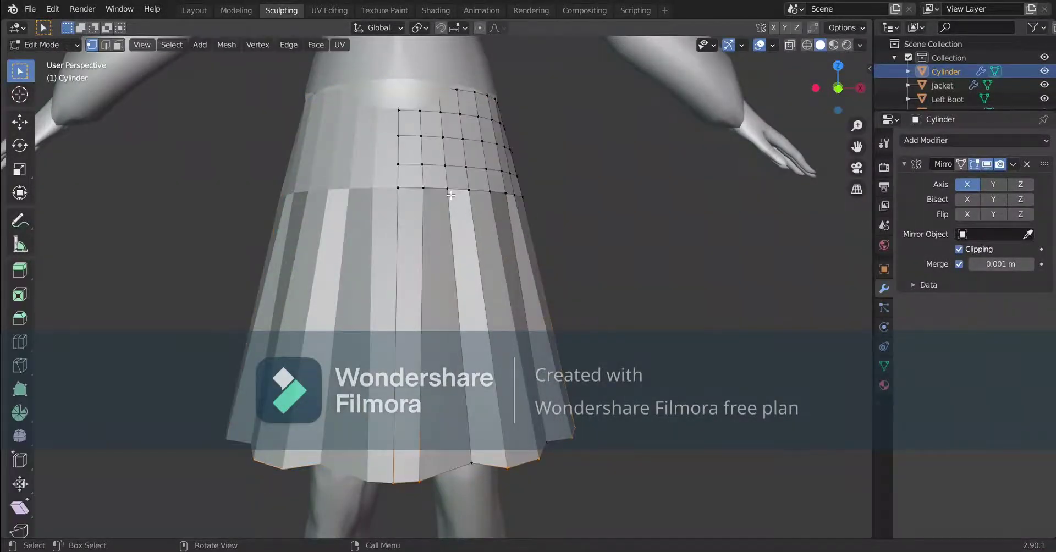
pyautogui.scroll(-3, 451, 195)
pyautogui.scroll(-3, 451, 195)
pyautogui.press('Tab')
pyautogui.moveTo(620, 264)
pyautogui.mouseDown(button='middle')
pyautogui.moveTo(591, 307)
pyautogui.moveTo(464, 205)
pyautogui.moveTo(425, 118)
pyautogui.mouseUp(button='middle')
pyautogui.press('Tab')
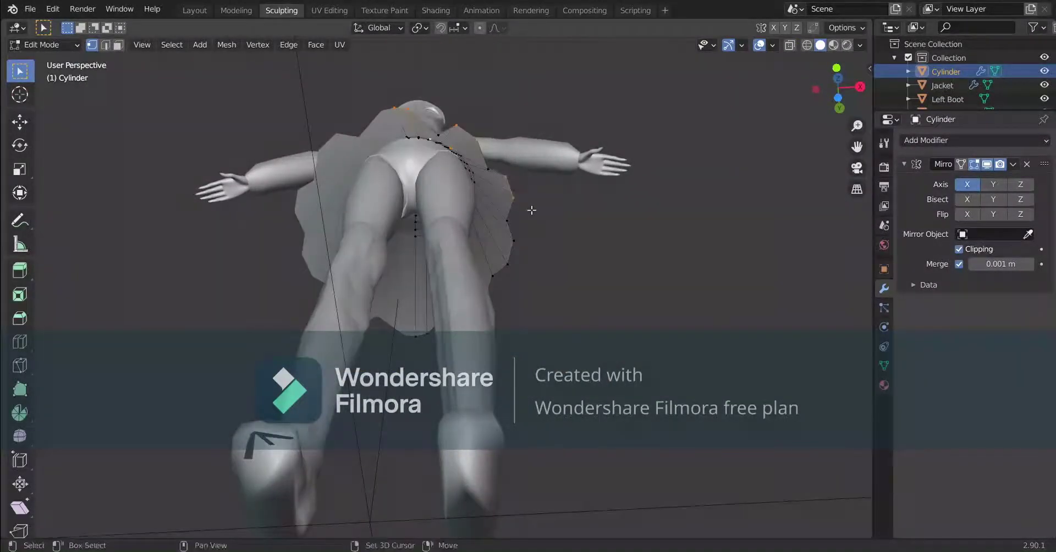
pyautogui.moveTo(531, 210)
pyautogui.mouseDown(button='middle')
pyautogui.moveTo(515, 417)
pyautogui.moveTo(451, 363)
pyautogui.mouseUp(button='middle')
pyautogui.press('s')
pyautogui.click(450, 343)
pyautogui.press('Tab')
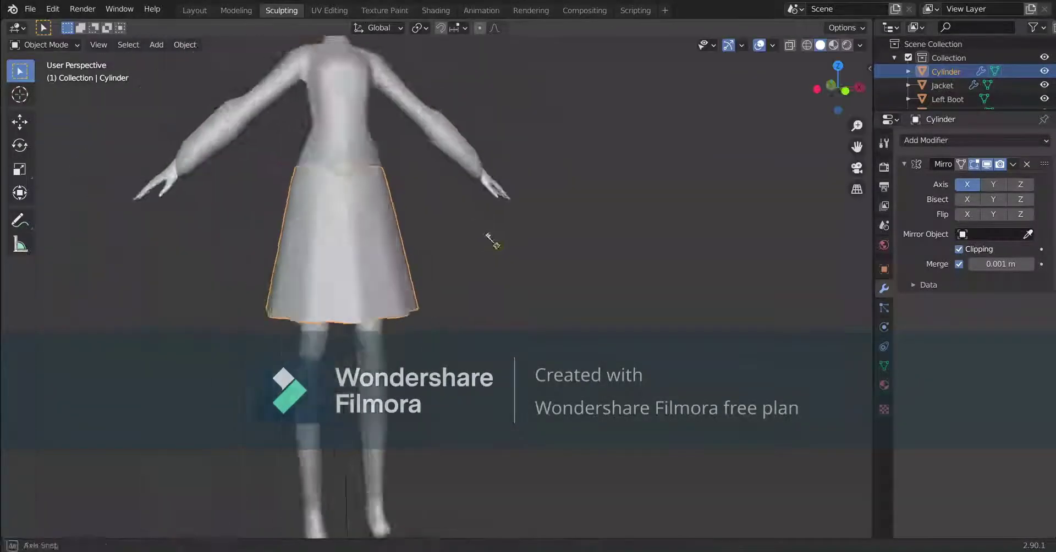
# Give the skirt flat shading and orbit around the finished result
pyautogui.rightClick(301, 215)
pyautogui.click(302, 214)
pyautogui.scroll(3, 267, 201)
pyautogui.moveTo(266, 201)
pyautogui.mouseDown(button='middle')
pyautogui.moveTo(436, 216)
pyautogui.moveTo(315, 163)
pyautogui.moveTo(370, 160)
pyautogui.mouseUp(button='middle')
# Select the jacket's bottom edge loop, then move and widen it sideways
pyautogui.click(370, 160)
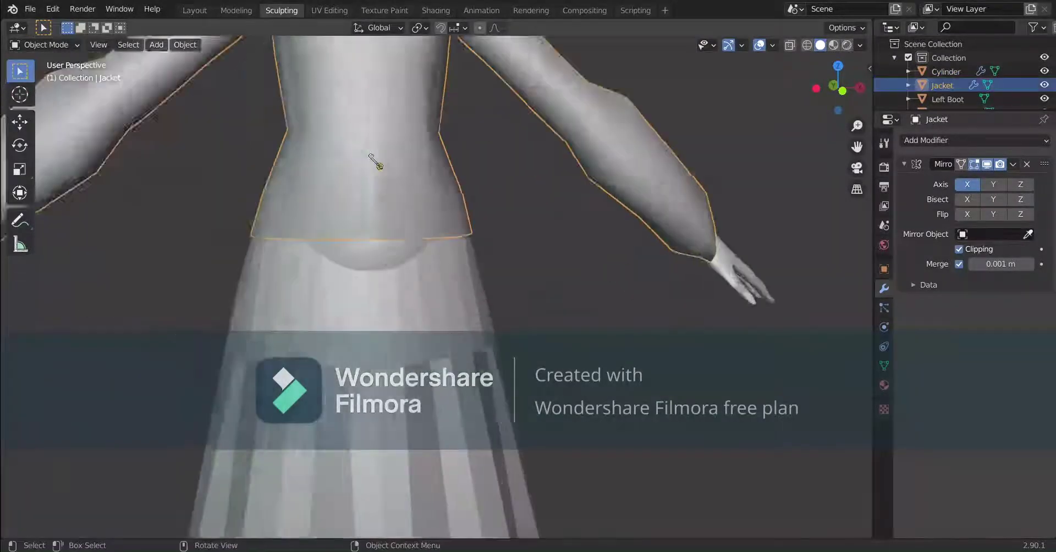
pyautogui.press('Tab')
pyautogui.scroll(3, 385, 192)
pyautogui.keyDown('alt'); pyautogui.click(479, 265); pyautogui.keyUp('alt')
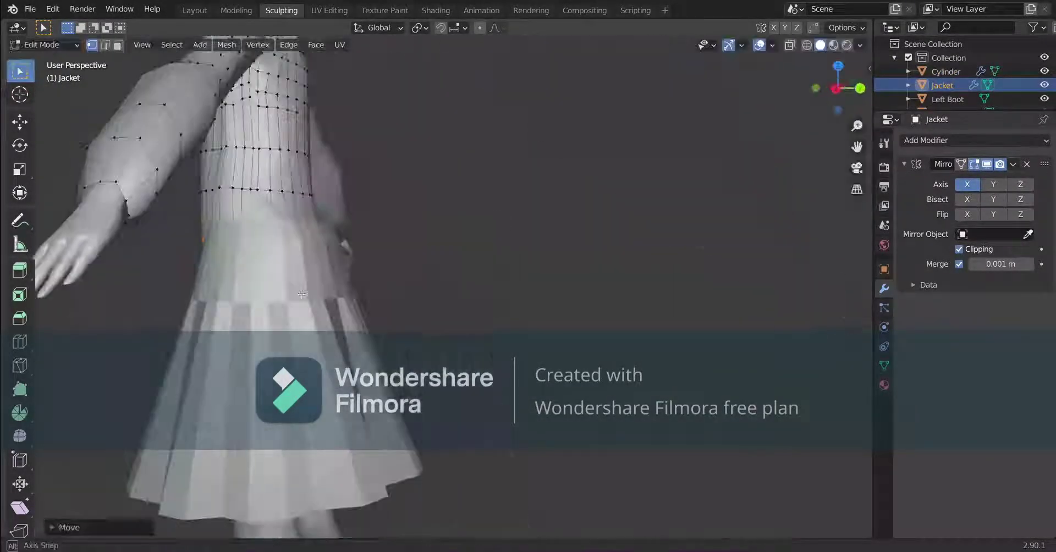
pyautogui.click(491, 298)
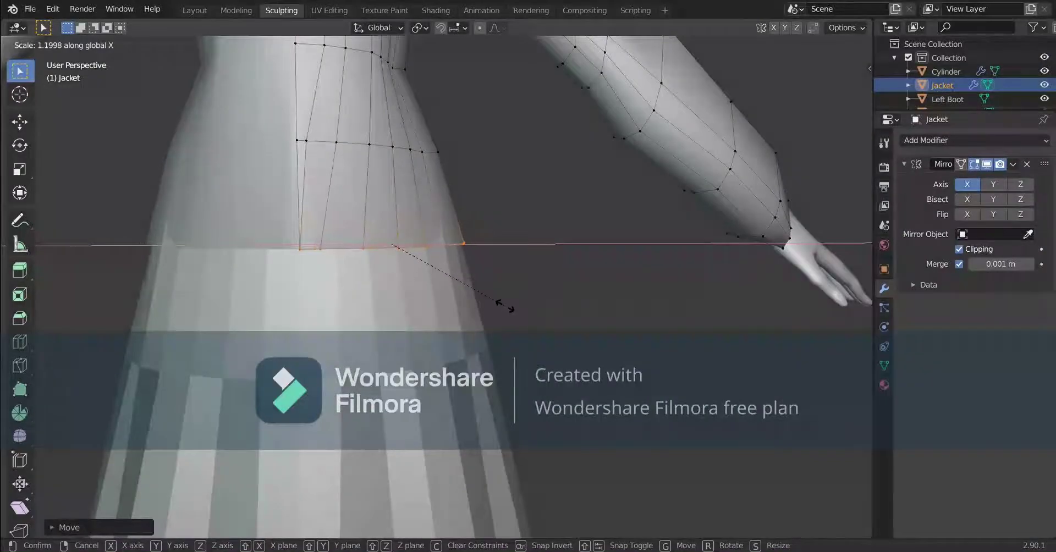
pyautogui.click(505, 305)
pyautogui.scroll(-5, 505, 306)
pyautogui.scroll(5, 471, 248)
pyautogui.scroll(2, 472, 247)
# Move the jacket's hem loop along the X axis to a new position
pyautogui.press('g')
pyautogui.press('x')
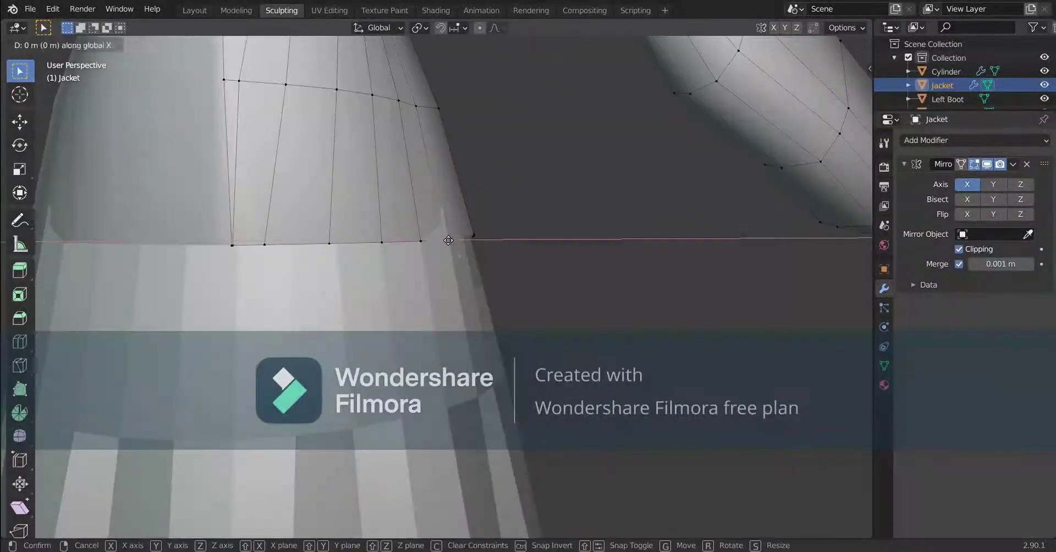
pyautogui.click(448, 240)
pyautogui.scroll(-3, 449, 240)
pyautogui.press('Tab')
pyautogui.scroll(-3, 473, 303)
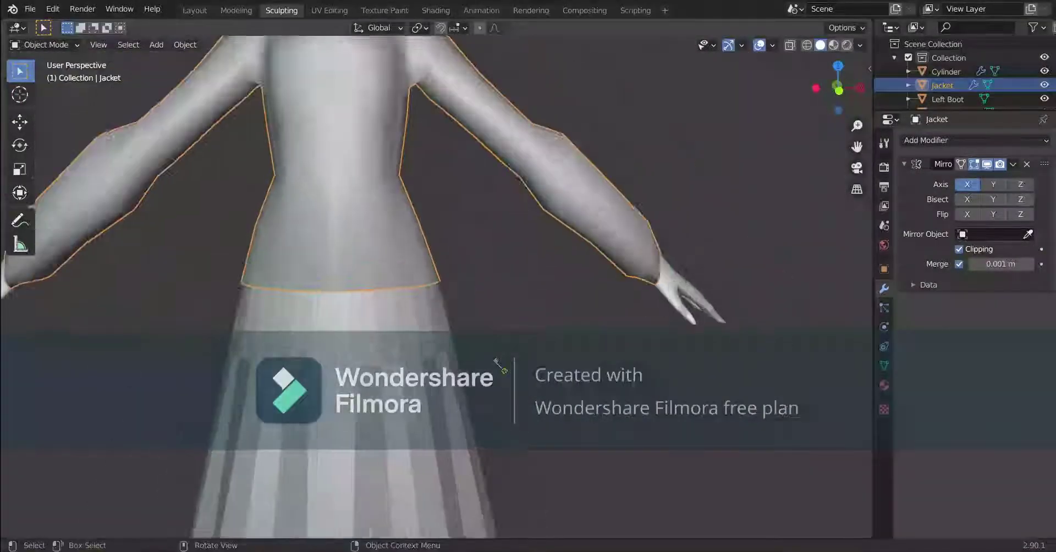
pyautogui.scroll(5, 498, 364)
# Push part of the jacket hem outward with soft falloff so it flares over the skirt
pyautogui.press('Tab')
pyautogui.moveTo(498, 364); pyautogui.dragTo(195, 256, button='middle')
pyautogui.press('b')
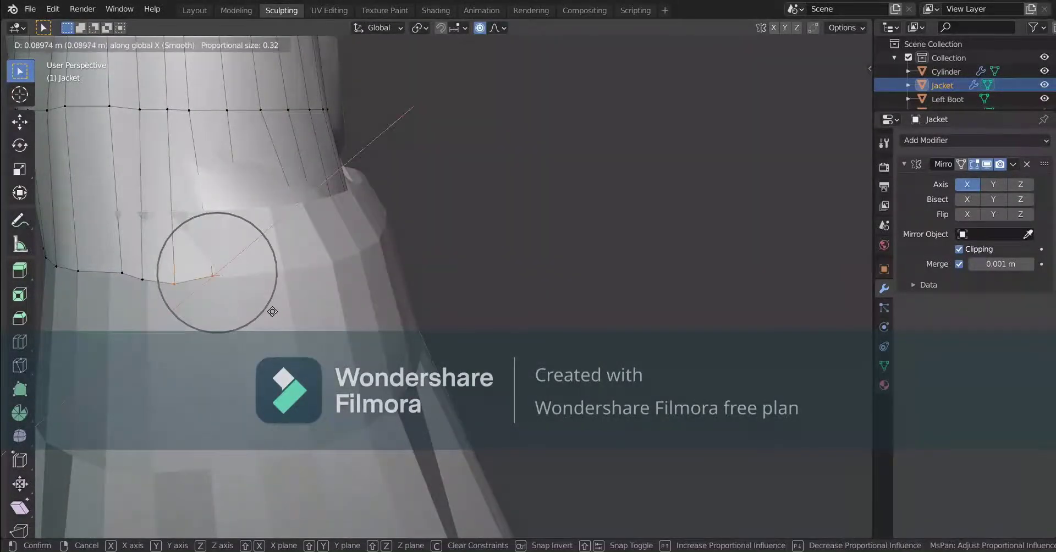
pyautogui.click(272, 311)
pyautogui.scroll(-2, 308, 330)
pyautogui.scroll(-3, 330, 341)
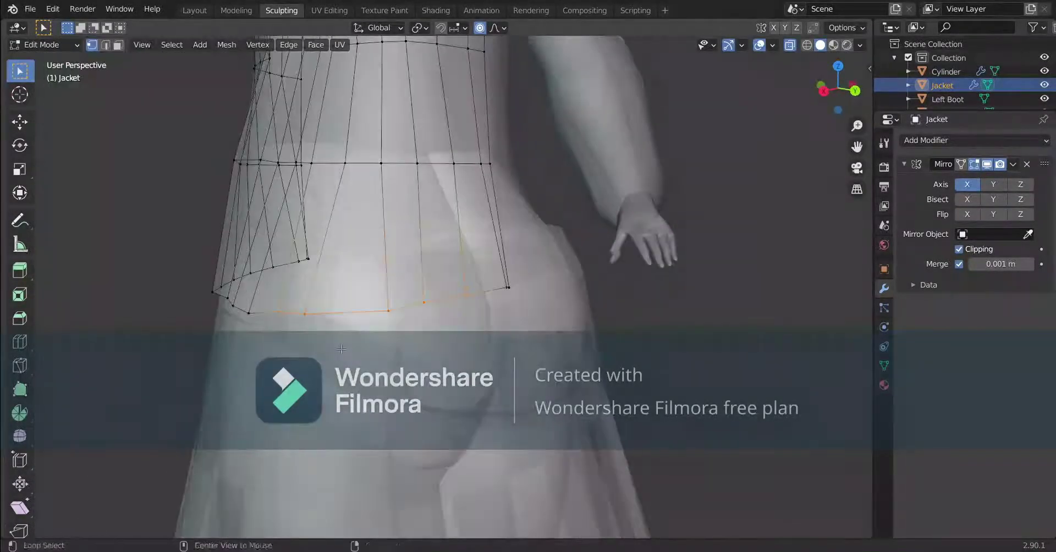
# Try further soft-falloff moves on the lower hem vertices, cancel them, and leave Edit Mode
pyautogui.press('g')
pyautogui.rightClick(473, 316)
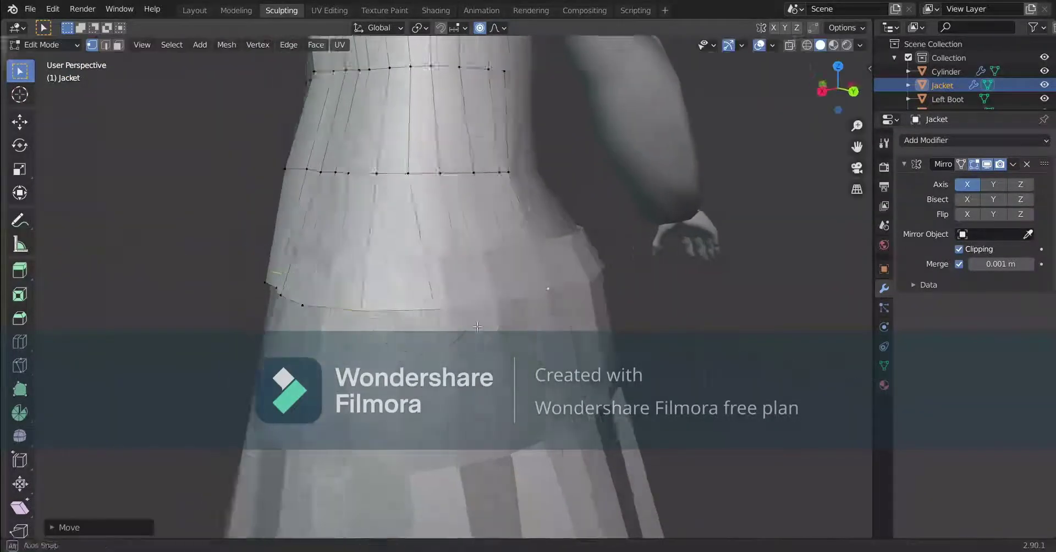
pyautogui.moveTo(473, 316); pyautogui.dragTo(550, 330, button='middle')
pyautogui.scroll(2, 584, 338)
pyautogui.press('g')
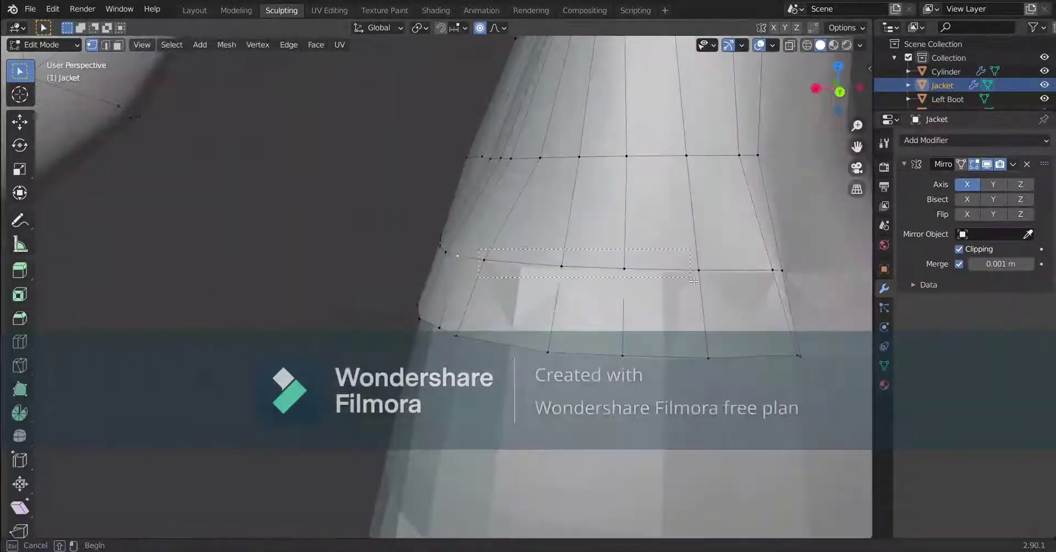
pyautogui.moveTo(694, 282); pyautogui.dragTo(694, 281)
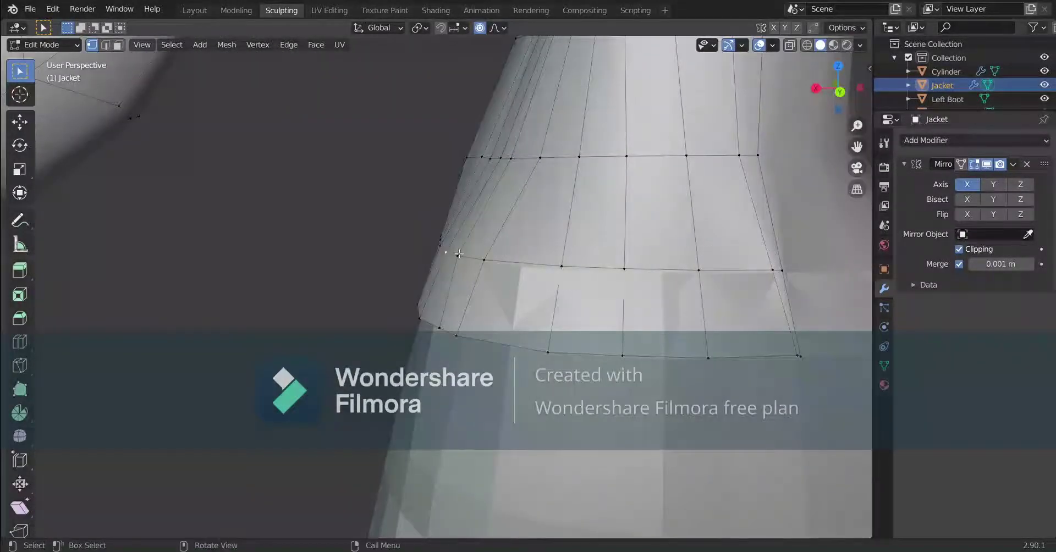
pyautogui.press('g')
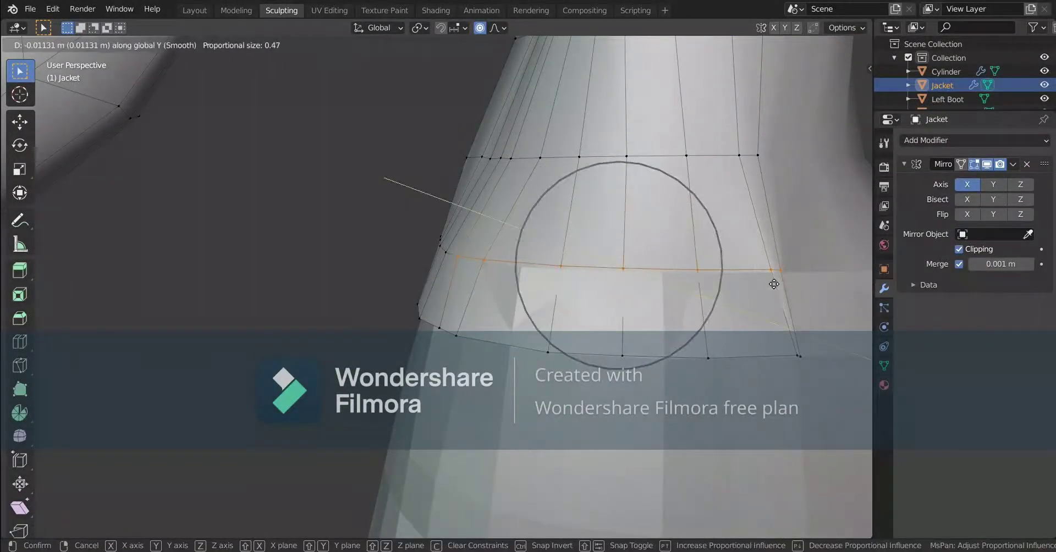
pyautogui.press('Escape')
pyautogui.press('Tab')
pyautogui.scroll(-5, 450, 278)
pyautogui.click(445, 271)
pyautogui.scroll(-5, 445, 271)
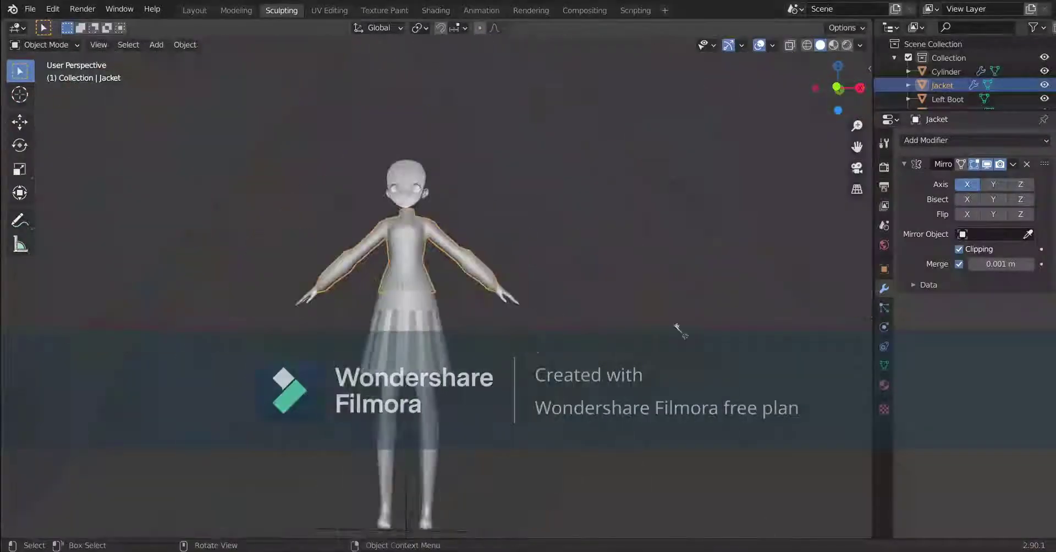
pyautogui.moveTo(679, 330)
pyautogui.mouseDown(button='middle')
pyautogui.moveTo(496, 338)
pyautogui.moveTo(515, 384)
pyautogui.moveTo(670, 344)
pyautogui.moveTo(440, 351)
pyautogui.mouseUp(button='middle')
pyautogui.click(457, 344)
pyautogui.rightClick(456, 344)
pyautogui.scroll(-3, 517, 392)
pyautogui.click(669, 345)
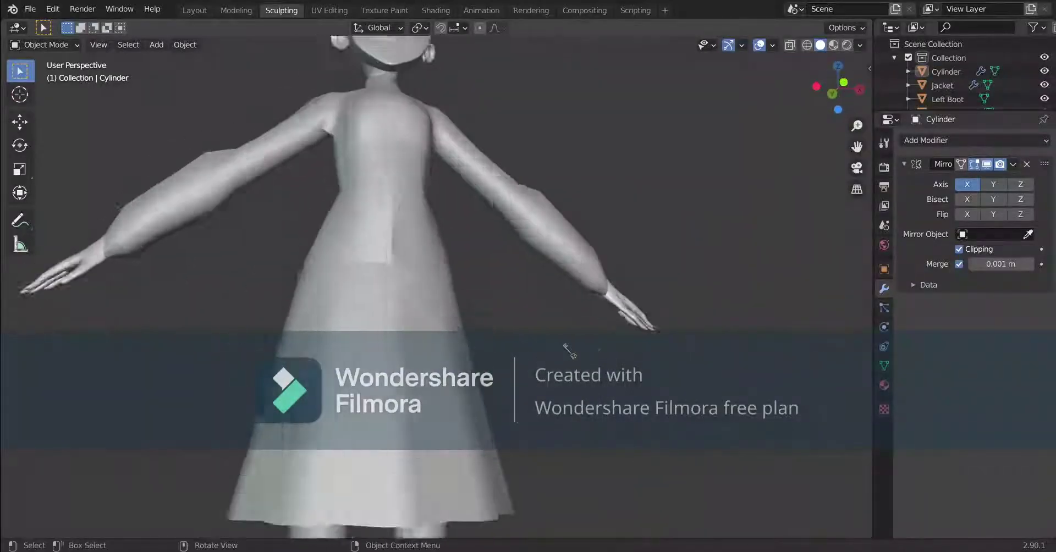
pyautogui.moveTo(395, 275); pyautogui.dragTo(608, 340, button='middle')
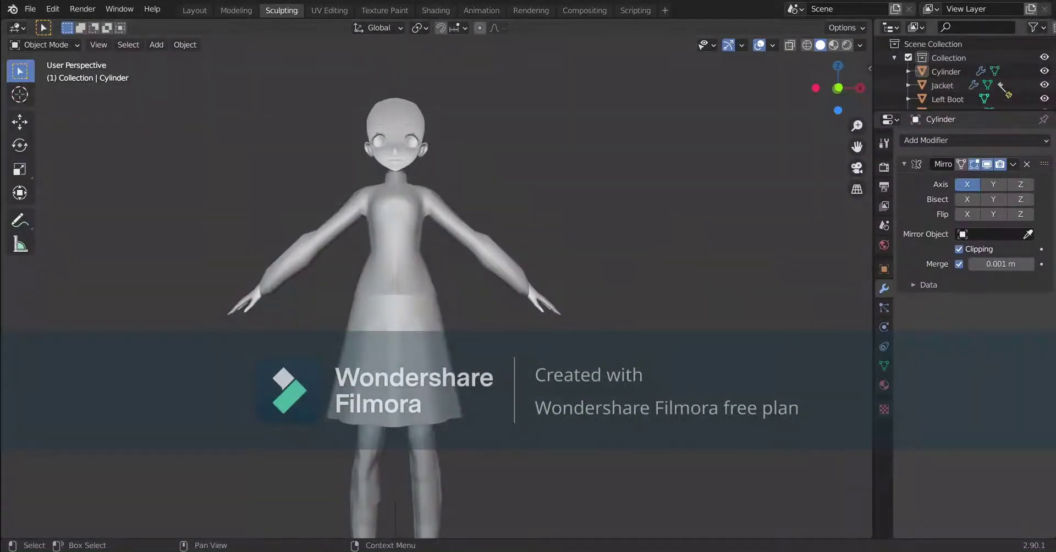